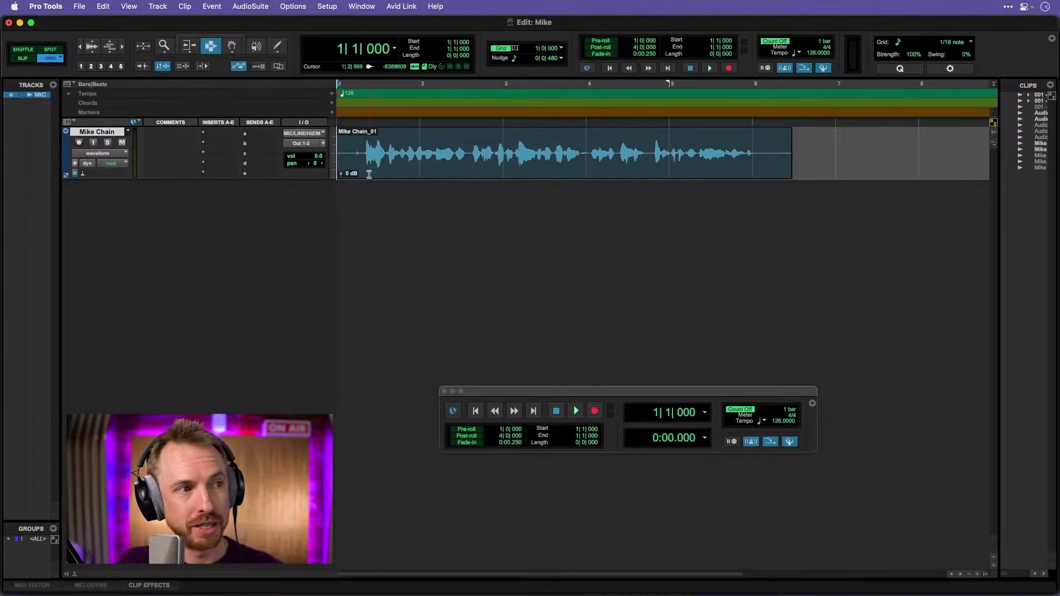
- Audition the unprocessed voice clip and insert the Dyn3 Expander/Gate (mono) in the track's first insert slot
{"action": "key", "text": "space"}
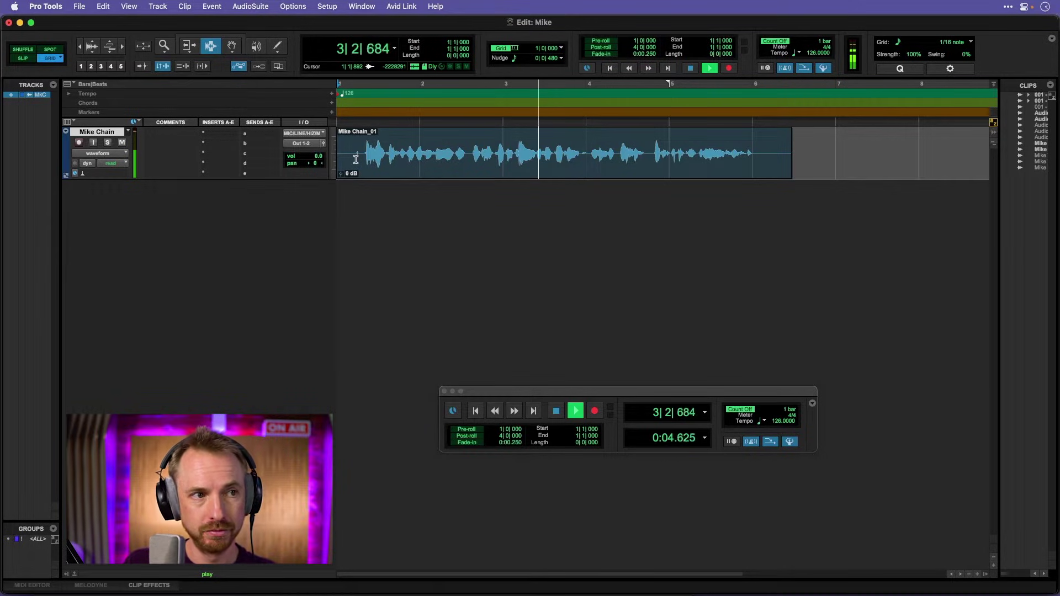
{"action": "key", "text": "space"}
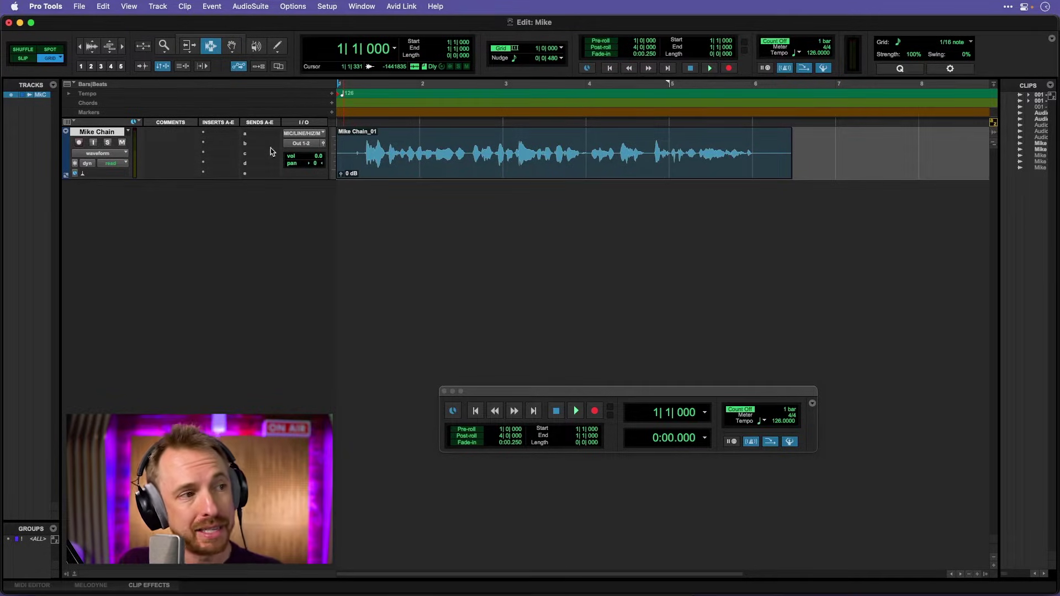
{"action": "left_click", "coordinate": [210, 134]}
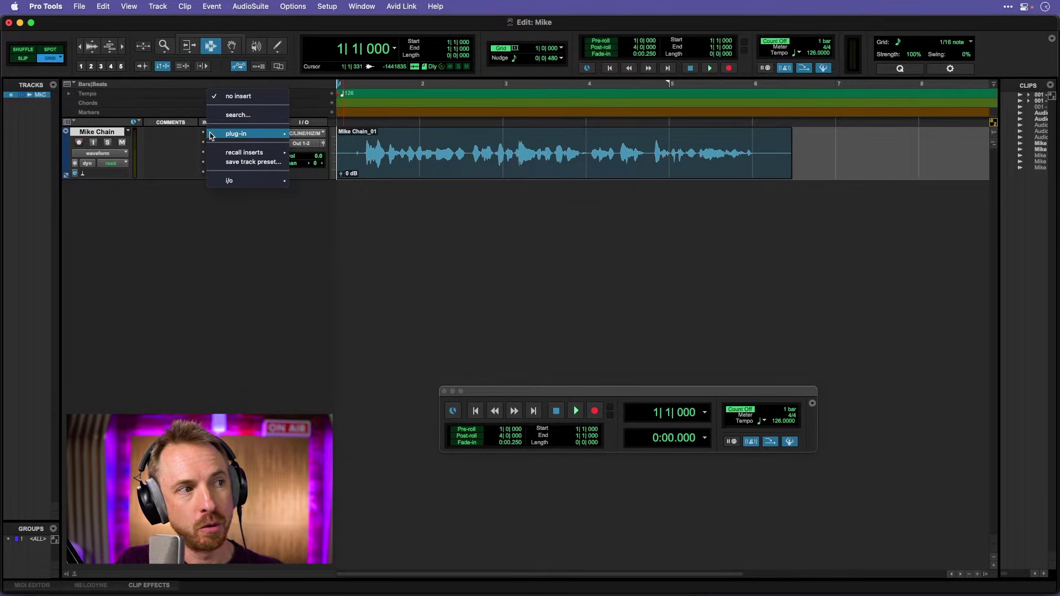
{"action": "mouse_move", "coordinate": [237, 139]}
{"action": "mouse_move", "coordinate": [300, 147]}
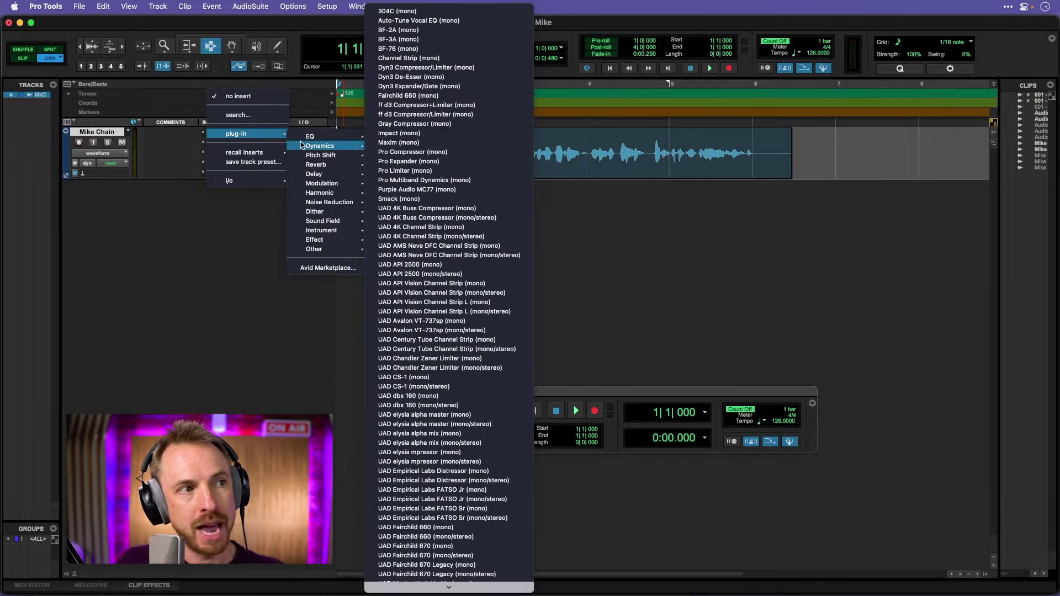
{"action": "left_click", "coordinate": [419, 86]}
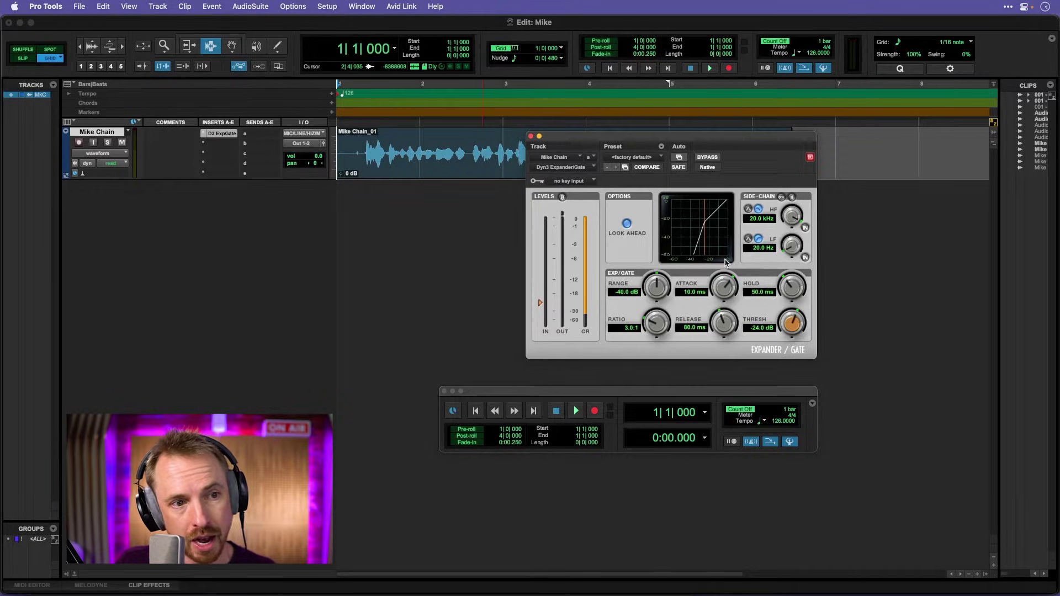
- Audition the clip through the default gate, then try the threshold at -10.4 dB
{"action": "key", "text": "space"}
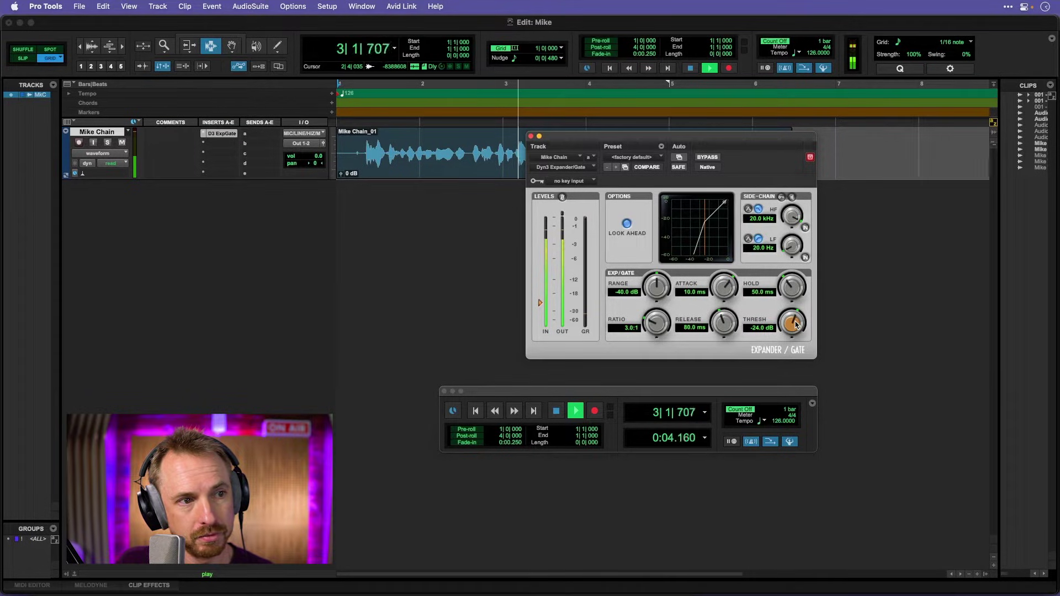
{"action": "left_click", "coordinate": [557, 411]}
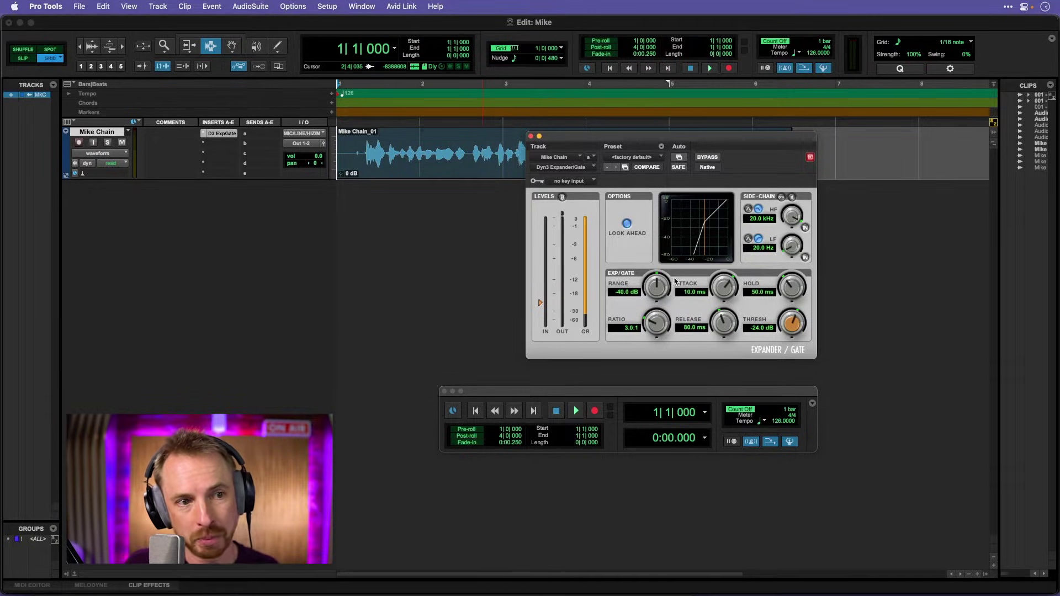
{"action": "left_click_drag", "start_coordinate": [793, 328], "coordinate": [802, 297]}
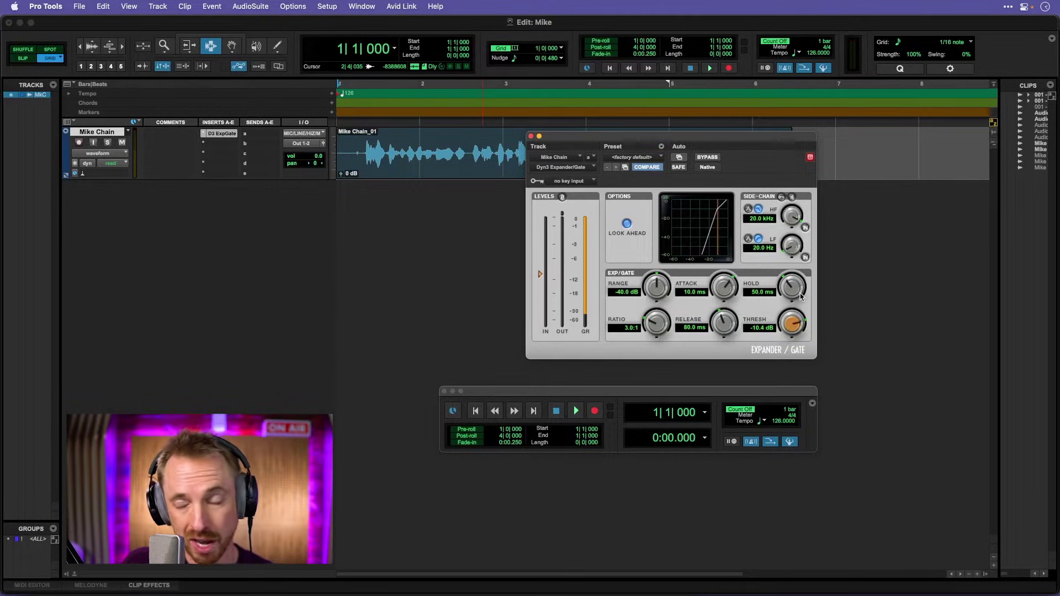
{"action": "key", "text": "space"}
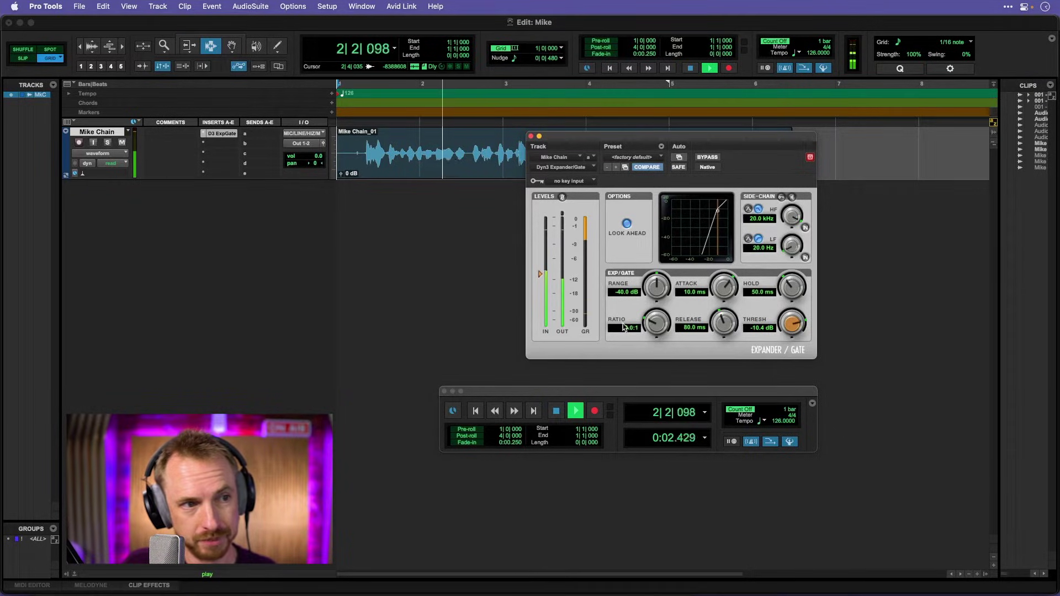
{"action": "key", "text": "space"}
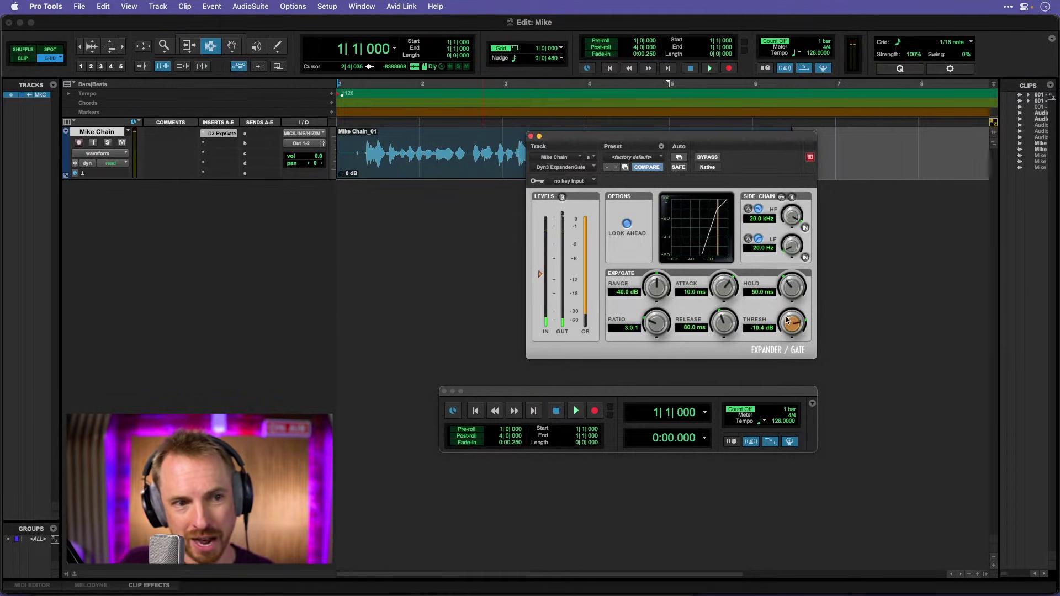
- Lower the gate threshold gradually to -24.8 dB while auditioning the clip, and close the plug-in window
{"action": "left_click_drag", "start_coordinate": [787, 320], "coordinate": [785, 335]}
{"action": "key", "text": "space"}
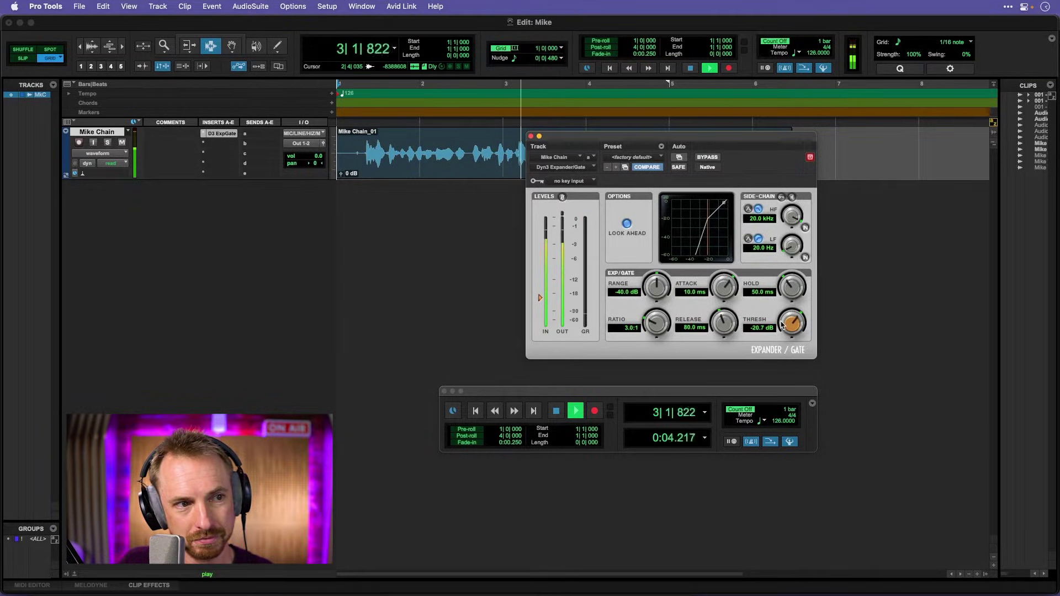
{"action": "key", "text": "space"}
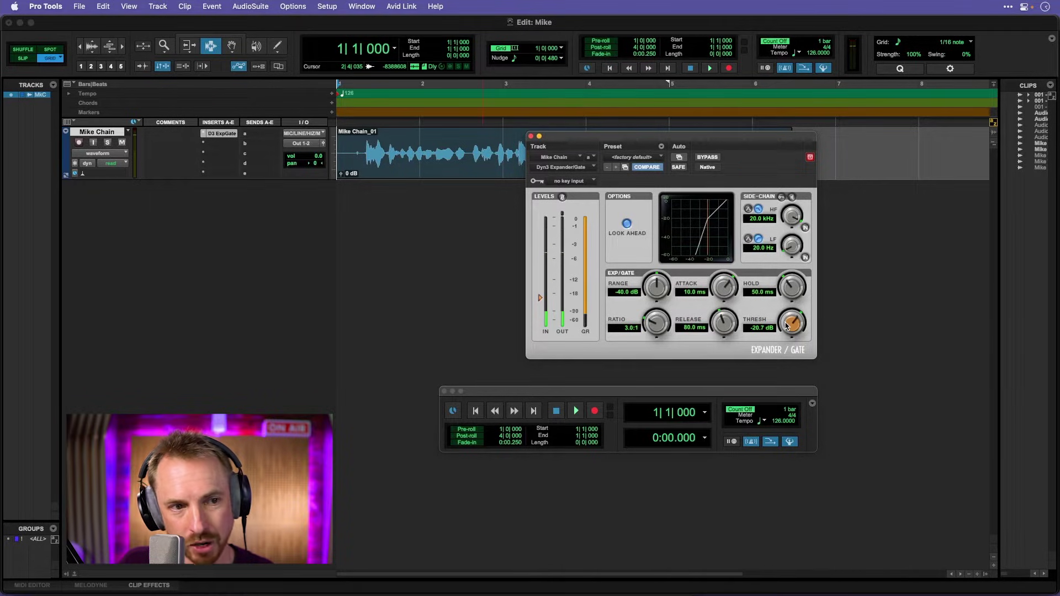
{"action": "left_click_drag", "start_coordinate": [785, 331], "coordinate": [785, 343]}
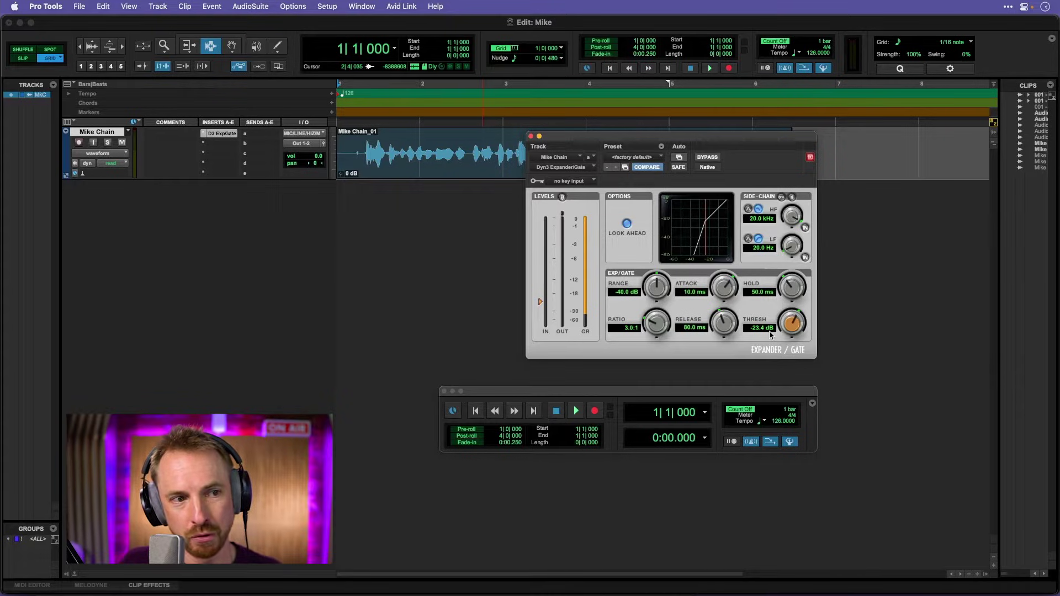
{"action": "key", "text": "space"}
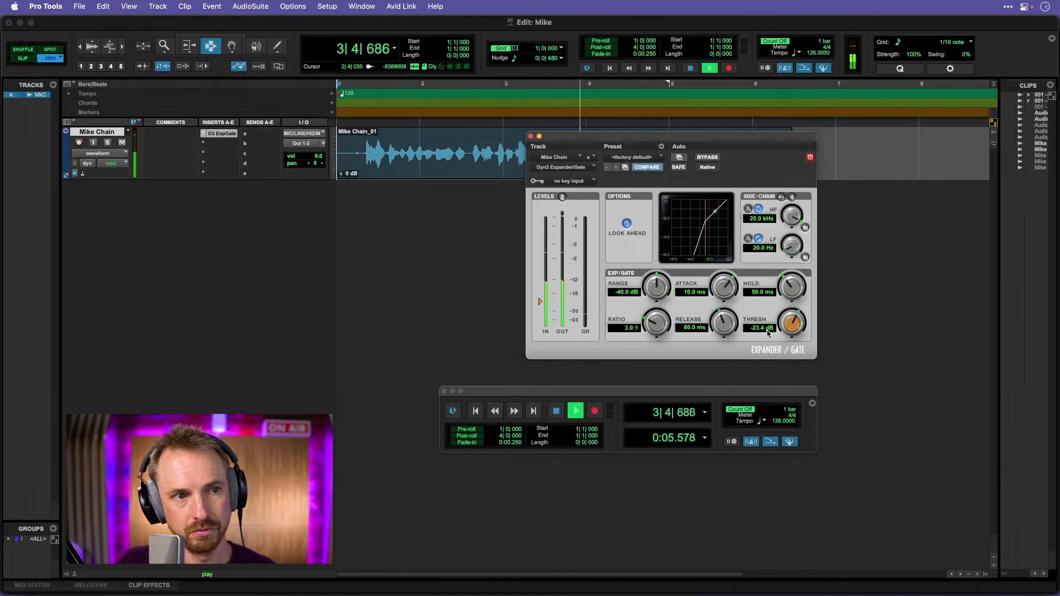
{"action": "scroll", "coordinate": [796, 334], "scroll_direction": "down", "scroll_amount": 3}
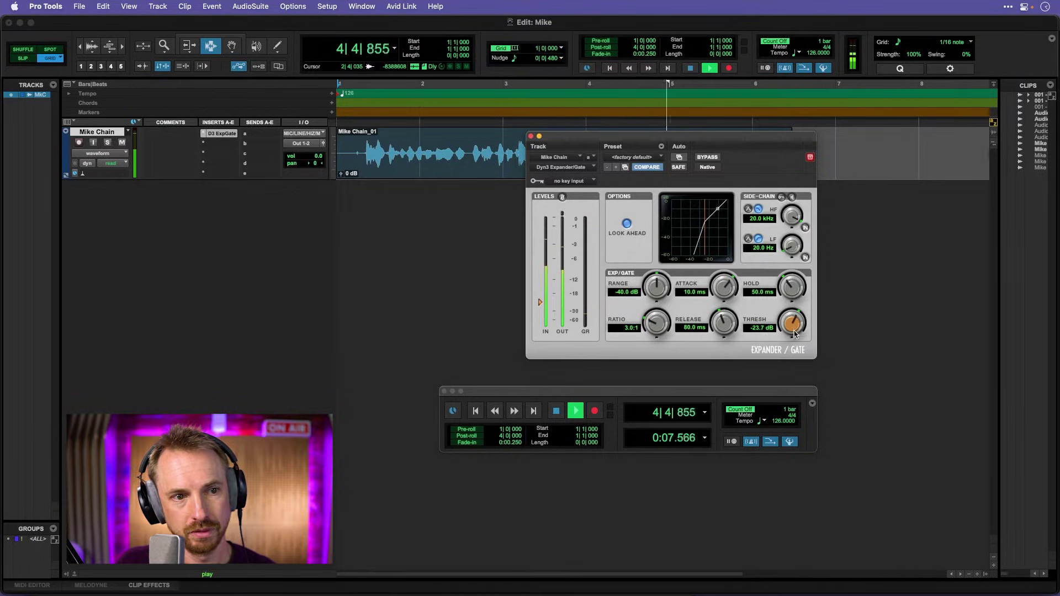
{"action": "scroll", "coordinate": [795, 334], "scroll_direction": "down", "scroll_amount": 4}
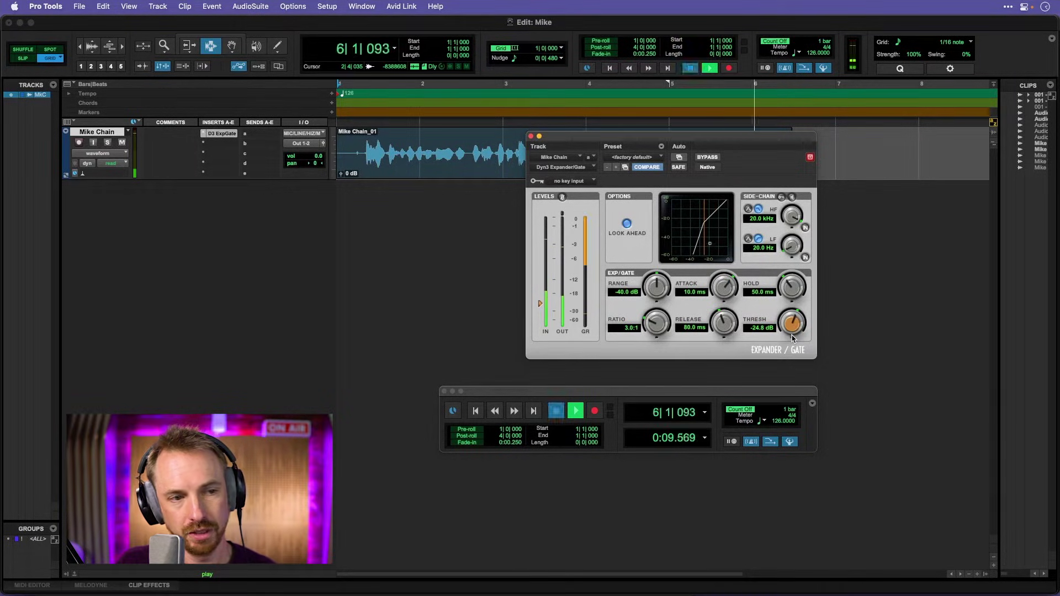
{"action": "key", "text": "space"}
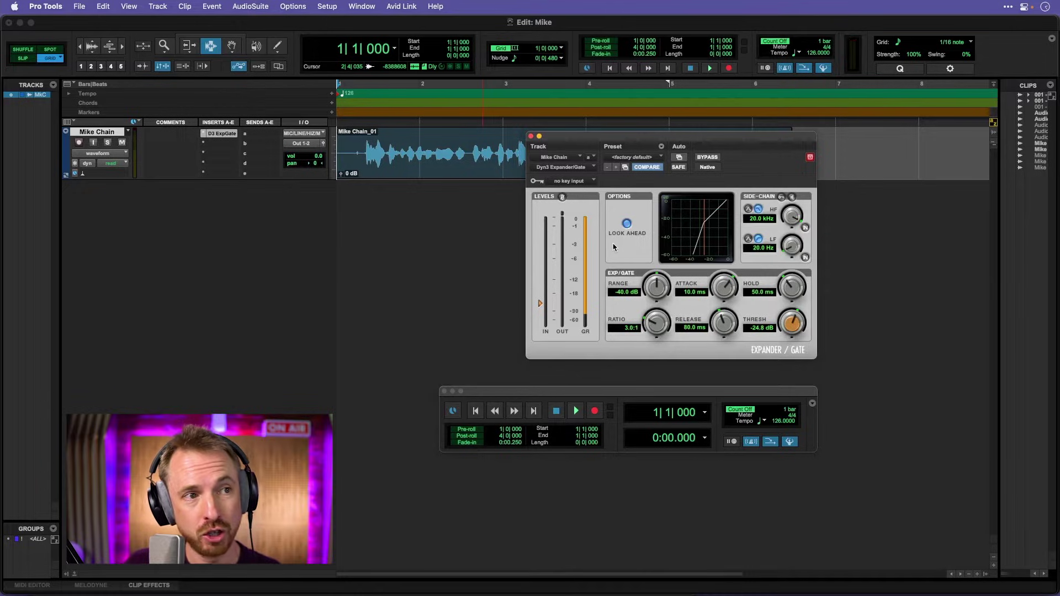
{"action": "left_click", "coordinate": [532, 137]}
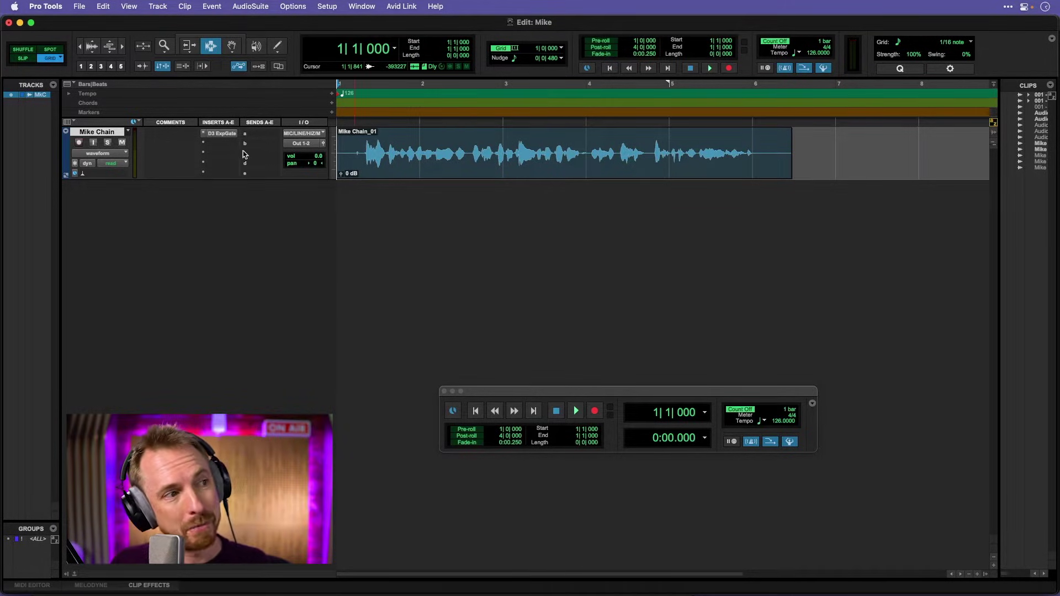
- Insert the EQ3 7-Band (mono) in the track's second insert slot and place its window below the voice clip
{"action": "left_click", "coordinate": [204, 145]}
{"action": "mouse_move", "coordinate": [206, 145]}
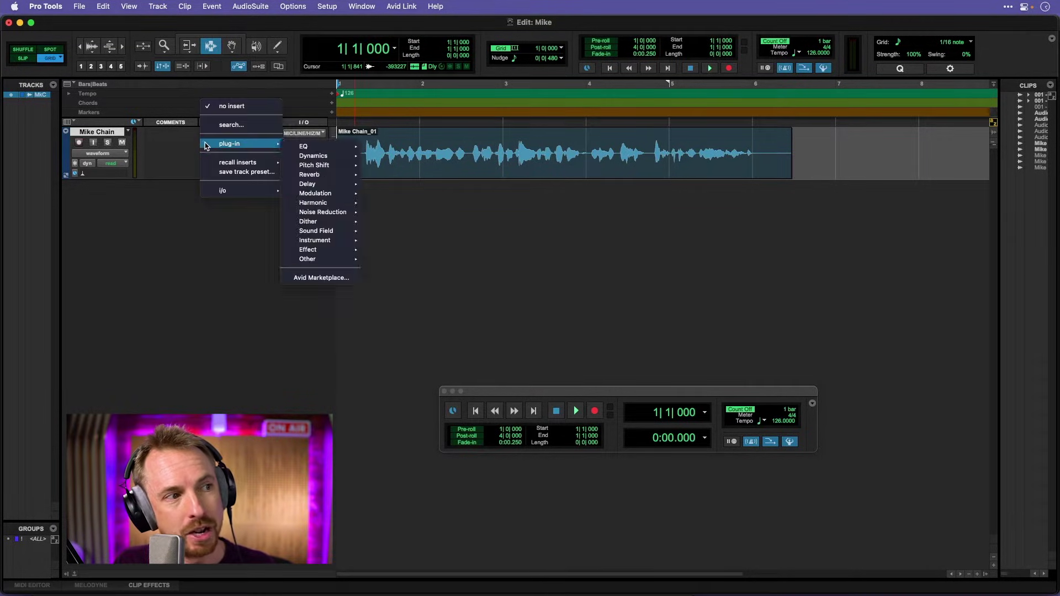
{"action": "mouse_move", "coordinate": [296, 146]}
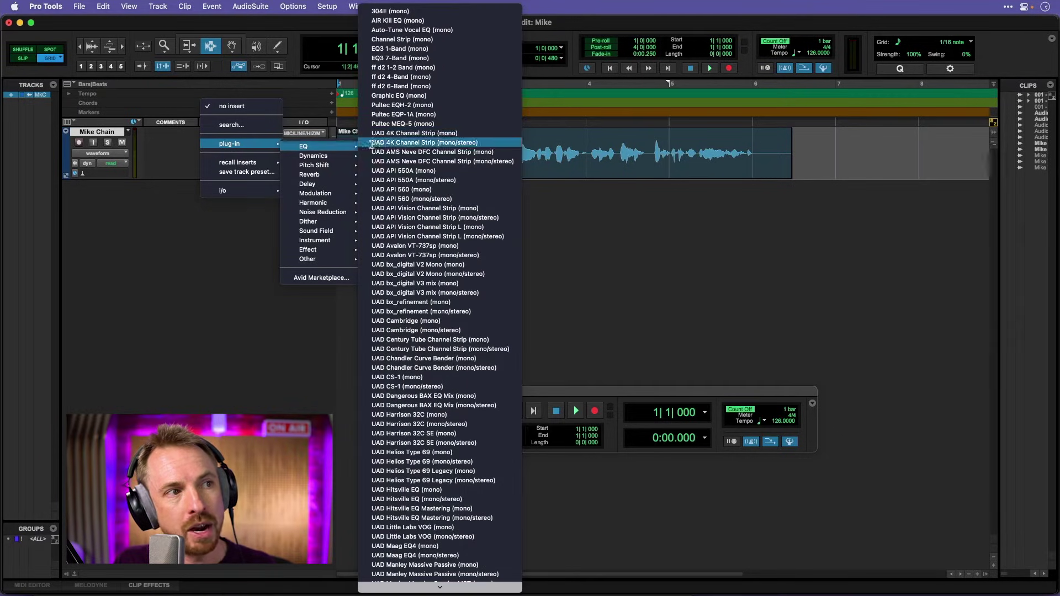
{"action": "left_click", "coordinate": [388, 58]}
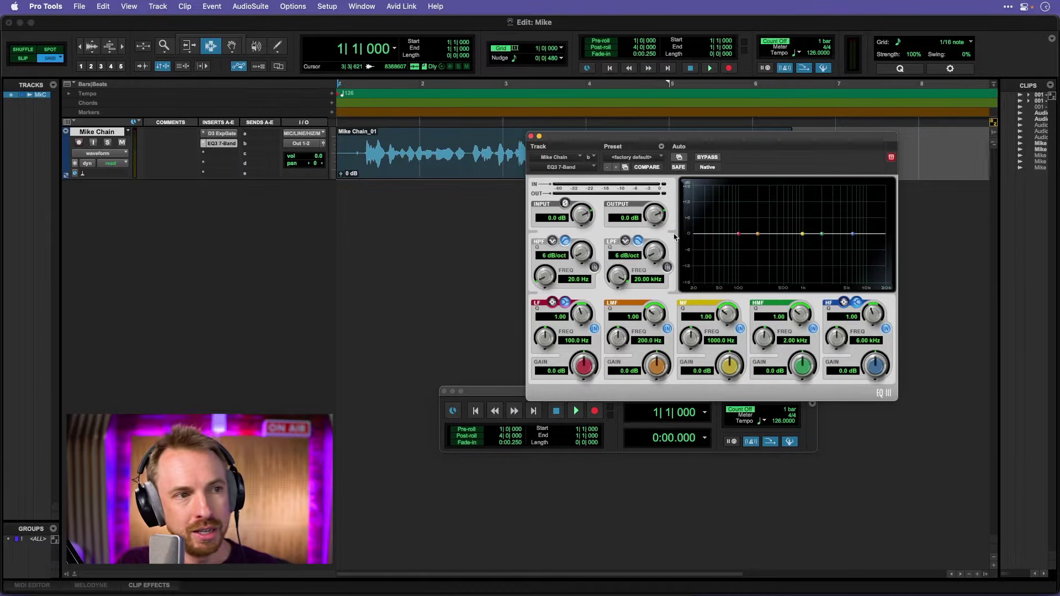
{"action": "left_click_drag", "start_coordinate": [623, 138], "coordinate": [555, 198]}
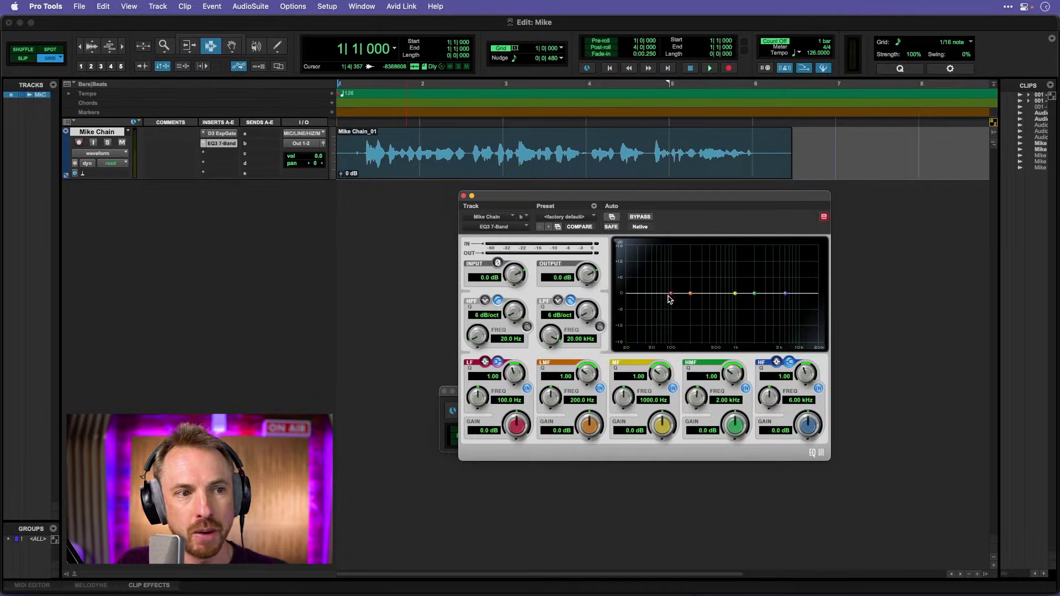
- Cut the LF band by 12 dB at 110.3 Hz, audition it, and set its Q to 1.30
{"action": "left_click_drag", "start_coordinate": [672, 296], "coordinate": [671, 338]}
{"action": "key", "text": "space"}
{"action": "key", "text": "space"}
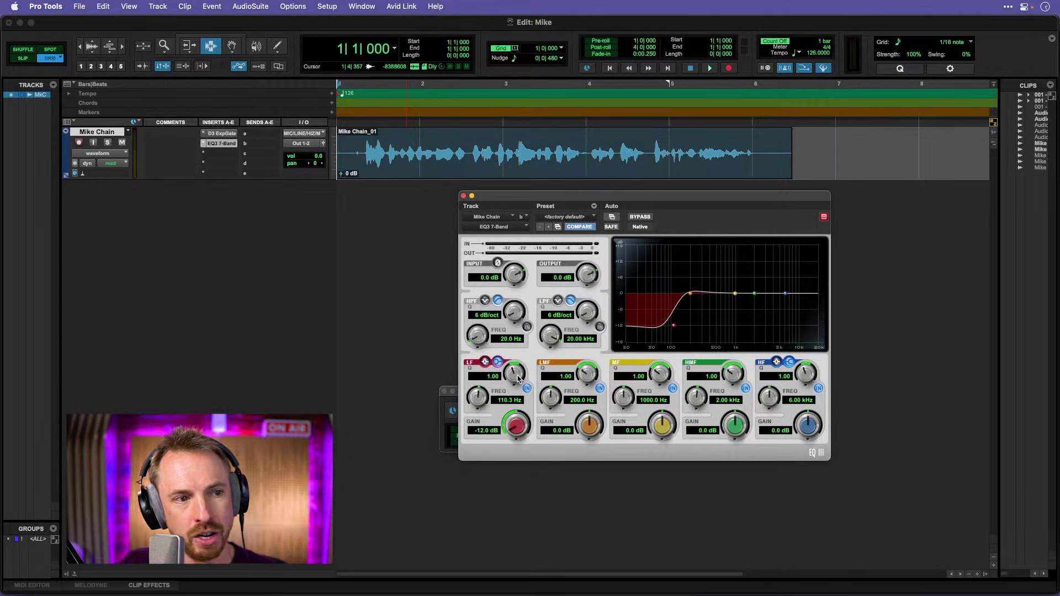
{"action": "left_click_drag", "start_coordinate": [518, 378], "coordinate": [516, 388]}
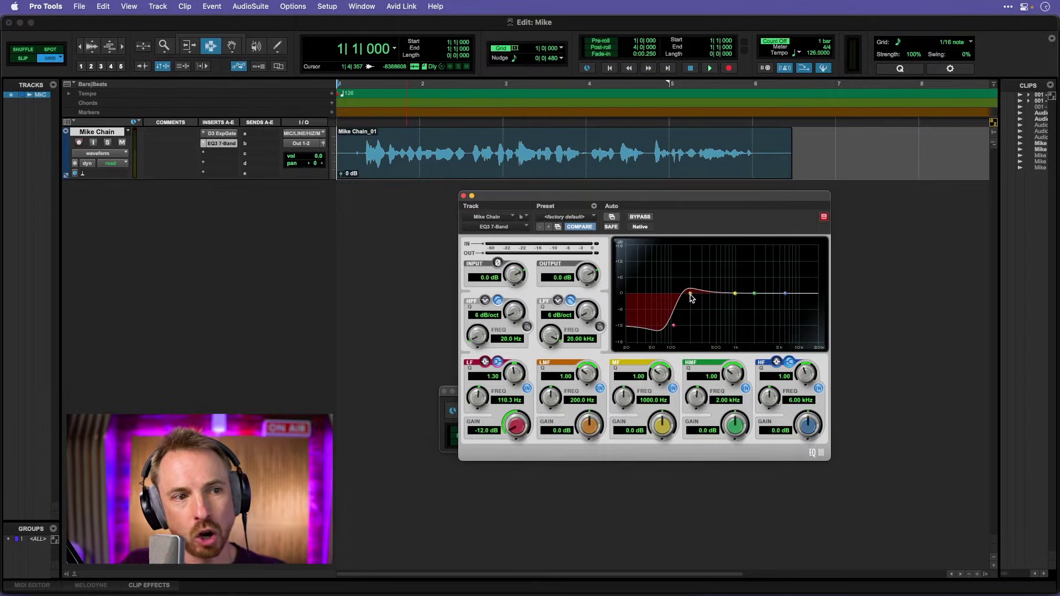
- Boost the LMF band 1.1 dB at 220.9 Hz and the MF band 10 dB at 756.2 Hz, auditioning the result
{"action": "left_click_drag", "start_coordinate": [692, 296], "coordinate": [727, 267]}
{"action": "key", "text": "space"}
{"action": "key", "text": "space"}
{"action": "key", "text": "space"}
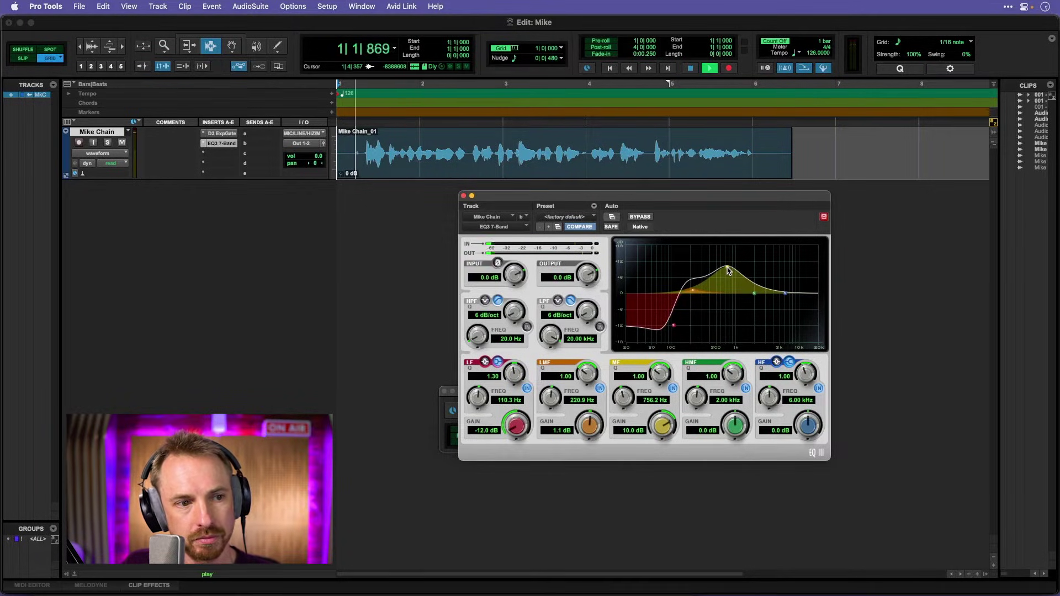
{"action": "key", "text": "space"}
- Narrow the MF band to a Q of 8.71 and sweep it with an 18 dB boost to 607.8 Hz during playback
{"action": "left_click_drag", "start_coordinate": [668, 374], "coordinate": [704, 363]}
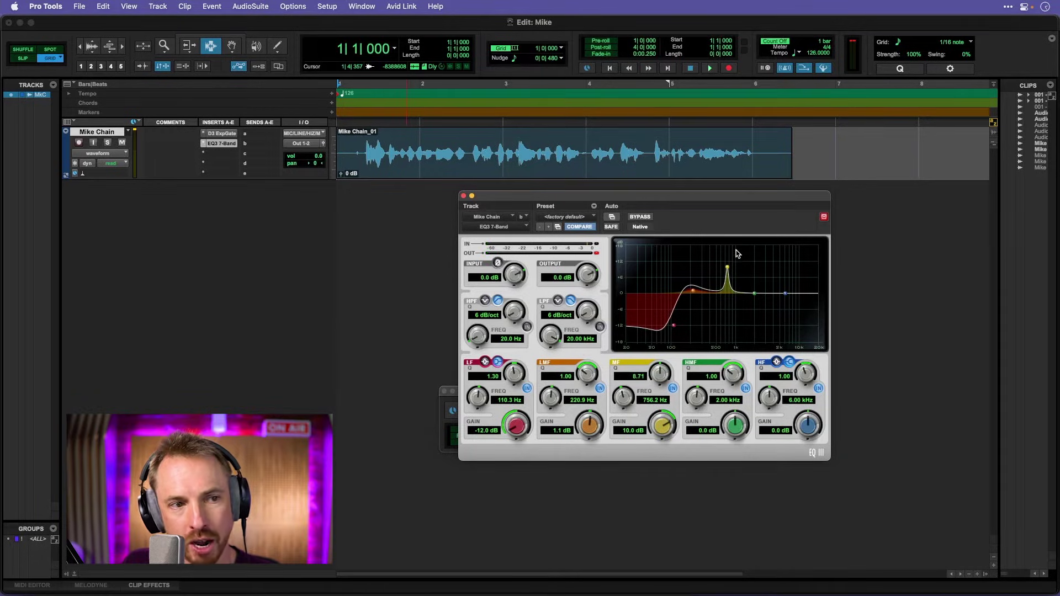
{"action": "scroll", "coordinate": [730, 266], "scroll_direction": "down", "scroll_amount": 2}
{"action": "mouse_move", "coordinate": [728, 269]}
{"action": "left_mouse_down"}
{"action": "mouse_move", "coordinate": [743, 251]}
{"action": "mouse_move", "coordinate": [712, 252]}
{"action": "mouse_move", "coordinate": [738, 249]}
{"action": "mouse_move", "coordinate": [722, 249]}
{"action": "left_mouse_up"}
{"action": "key", "text": "space"}
{"action": "key", "text": "space"}
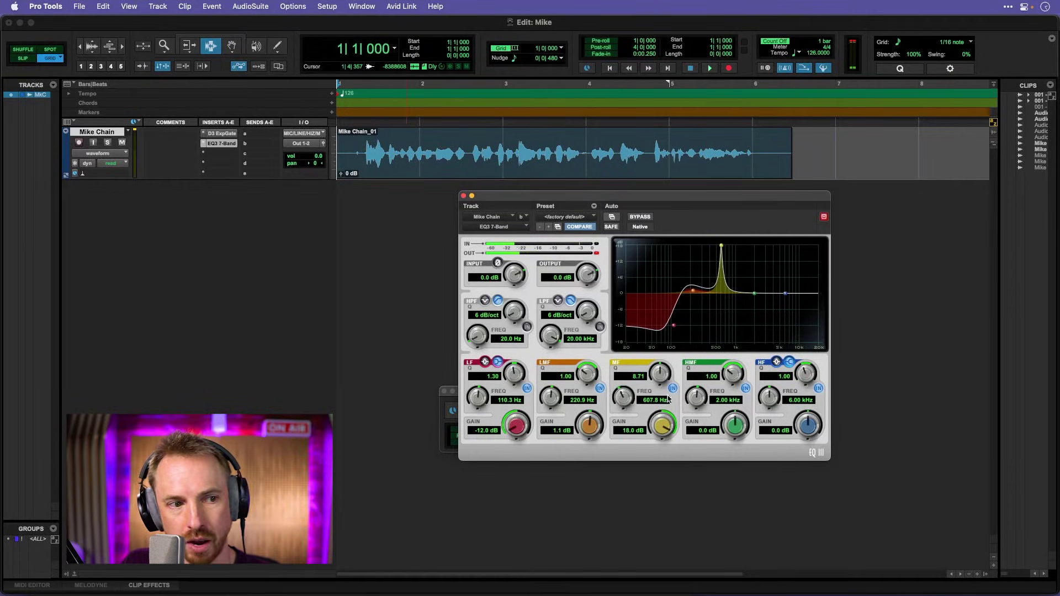
- Sweep the MF band to 632.5 Hz during playback and set its gain to -3.9 dB
{"action": "left_click_drag", "start_coordinate": [628, 402], "coordinate": [627, 398]}
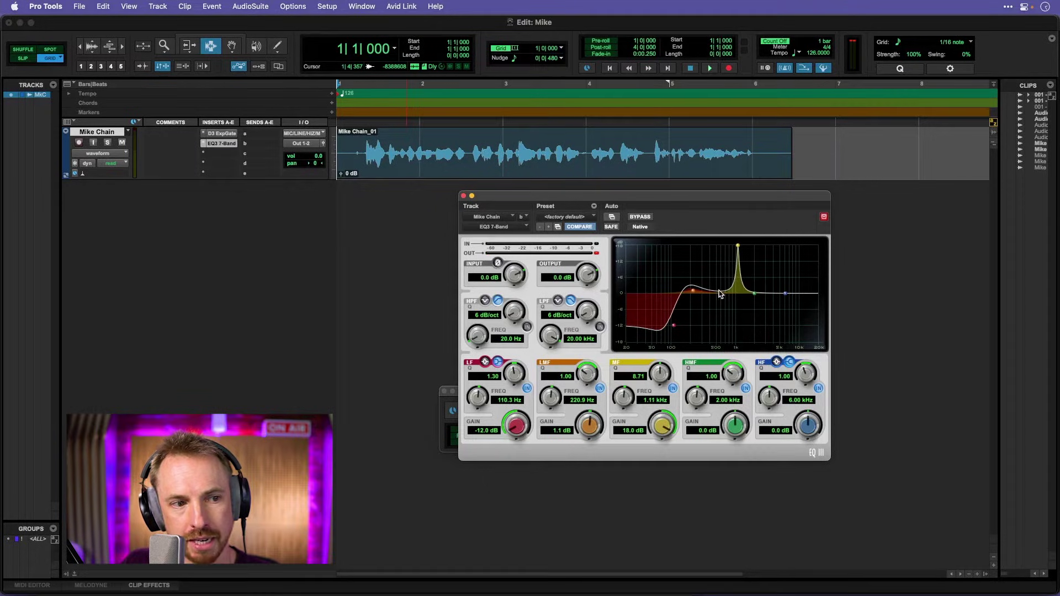
{"action": "left_click_drag", "start_coordinate": [739, 248], "coordinate": [724, 247]}
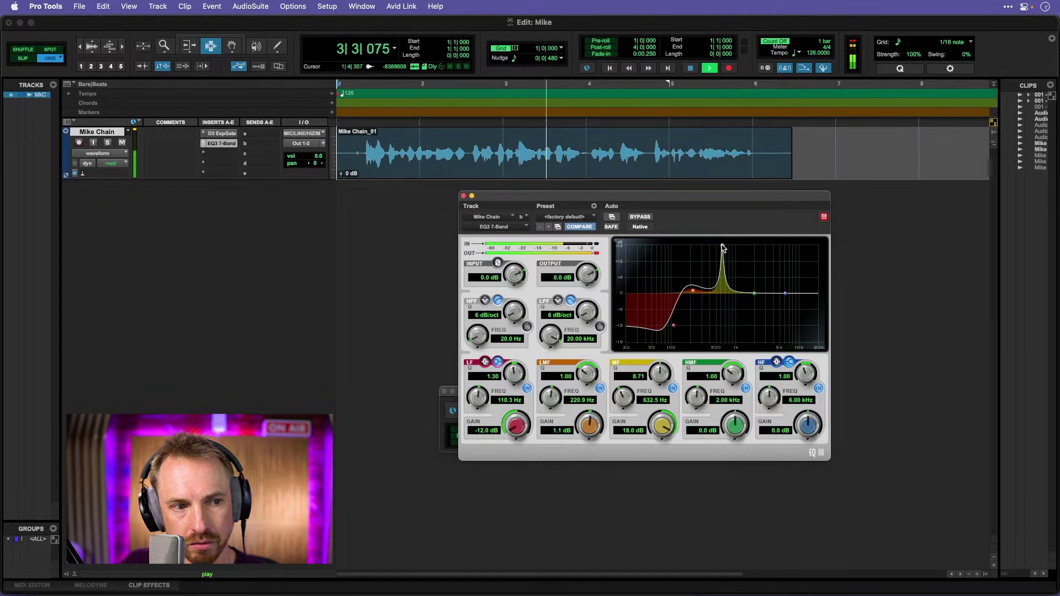
{"action": "key", "text": "space"}
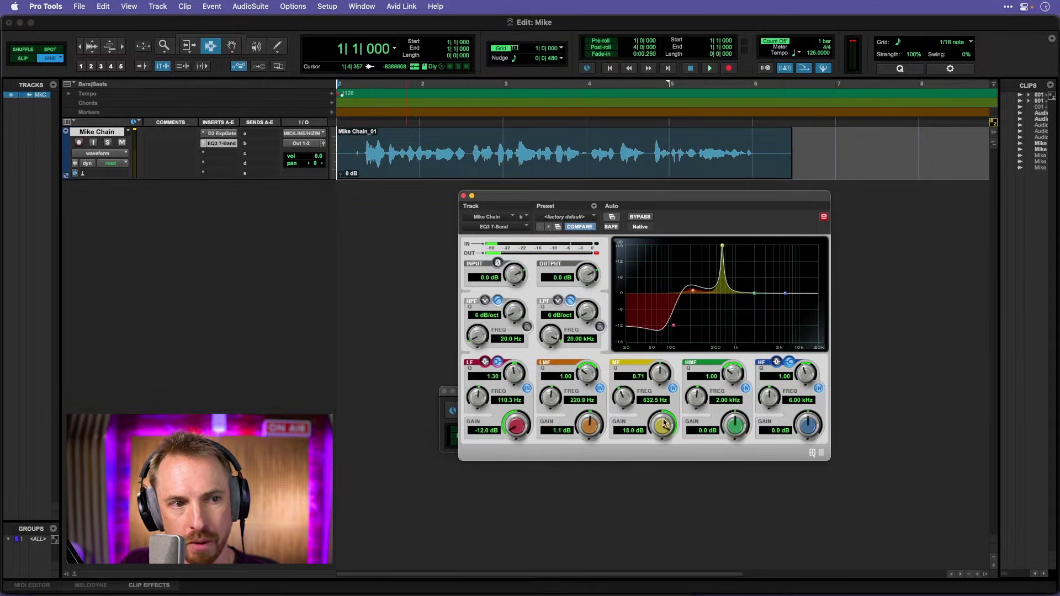
{"action": "left_click_drag", "start_coordinate": [665, 424], "coordinate": [619, 422]}
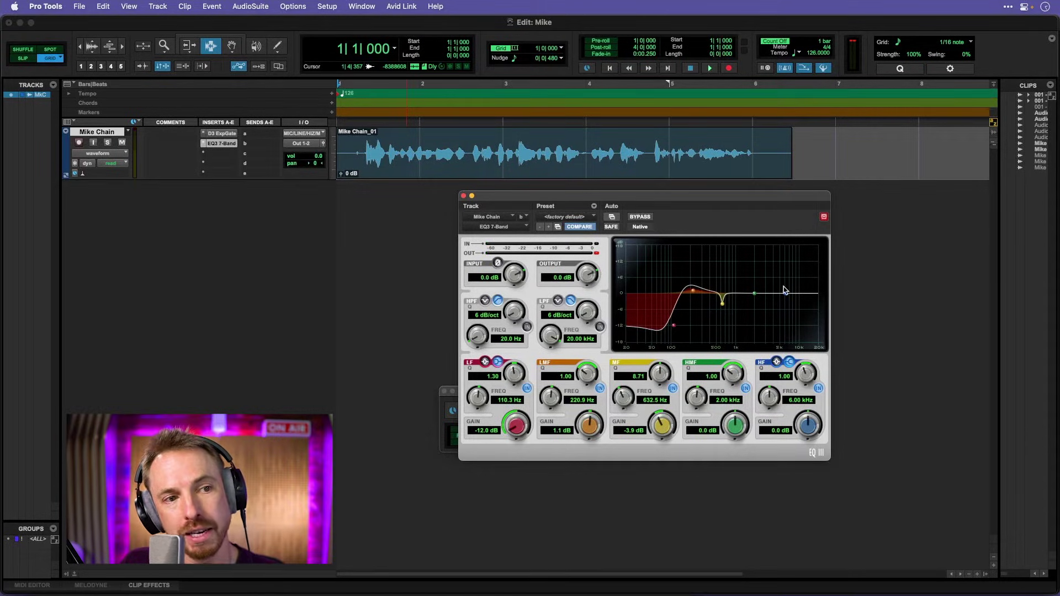
- Raise the HF shelf by 4.8 dB at 2.49 kHz and audition the clip
{"action": "left_click_drag", "start_coordinate": [786, 297], "coordinate": [761, 283]}
{"action": "key", "text": "space"}
{"action": "key", "text": "space"}
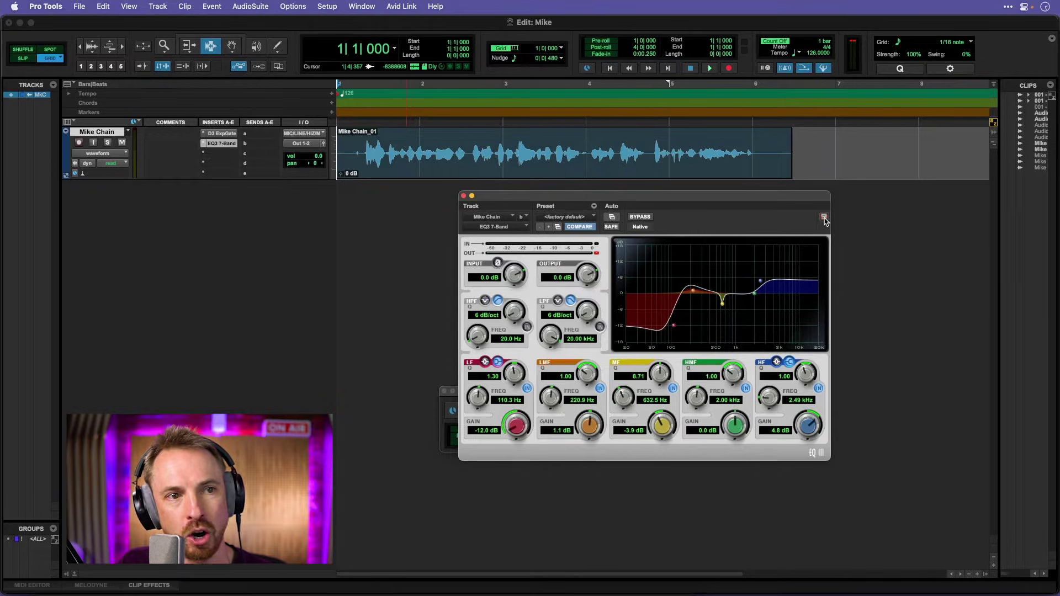
- Audition the equalised clip and lower the EQ's output level to -0.8 dB
{"action": "key", "text": "space"}
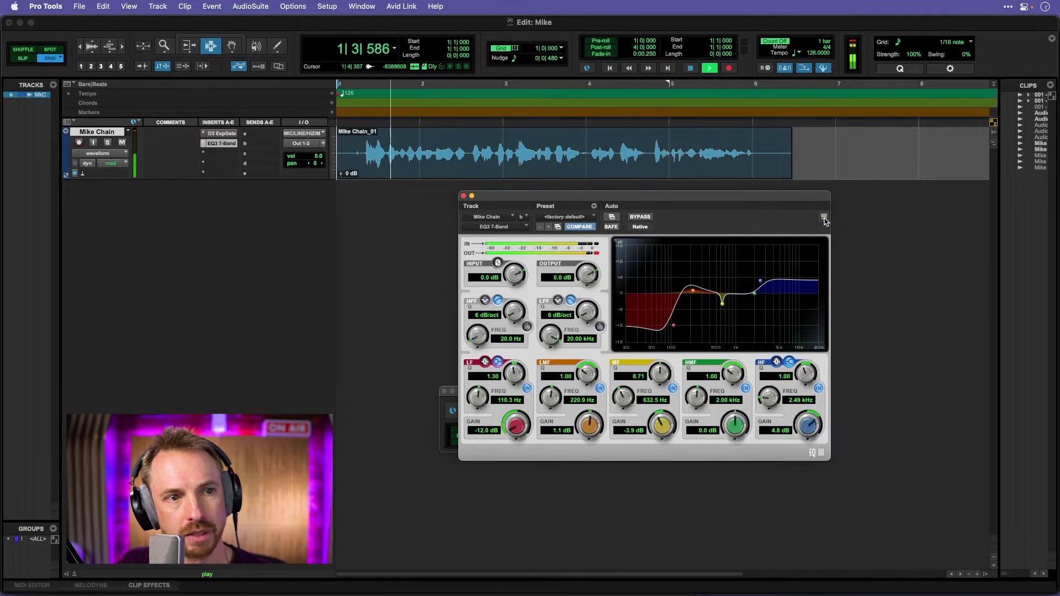
{"action": "left_click", "coordinate": [824, 217]}
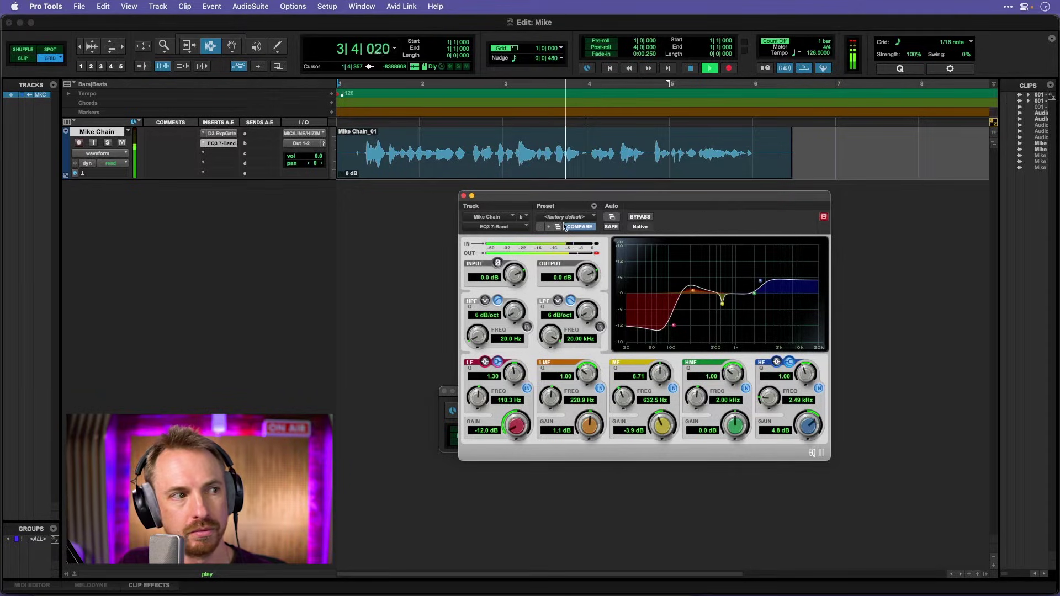
{"action": "key", "text": "space"}
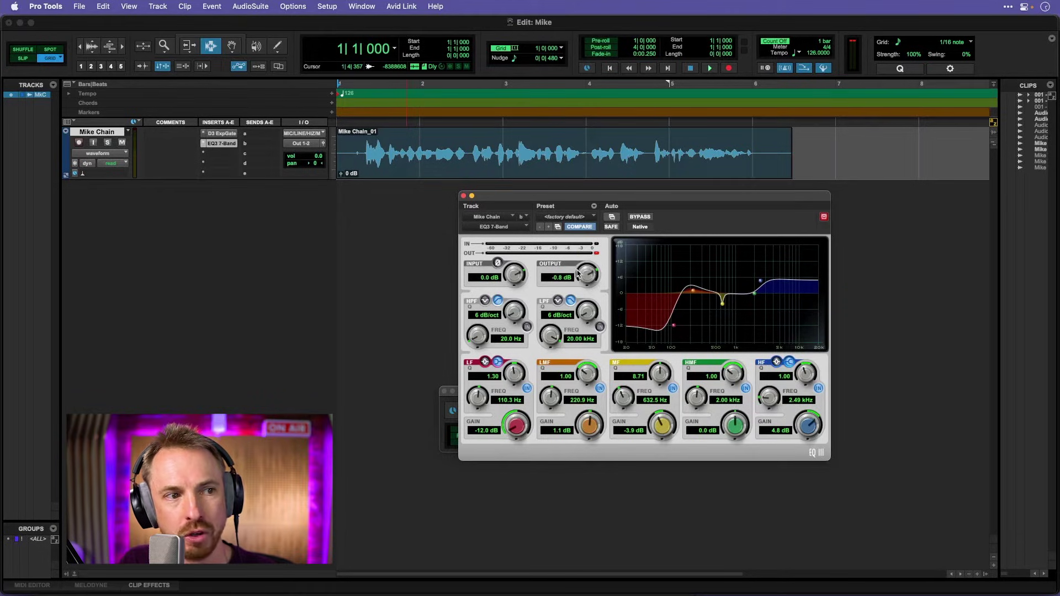
- Lower the seven-band EQ's output level to -3.6 dB during playback and close the EQ window
{"action": "key", "text": "space"}
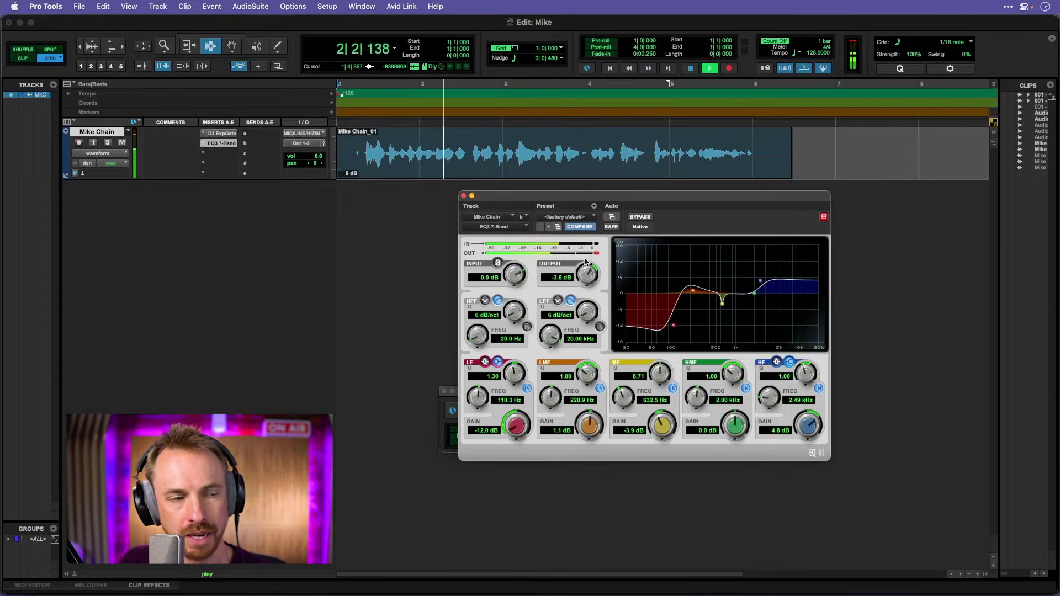
{"action": "left_click", "coordinate": [463, 197]}
{"action": "key", "text": "space"}
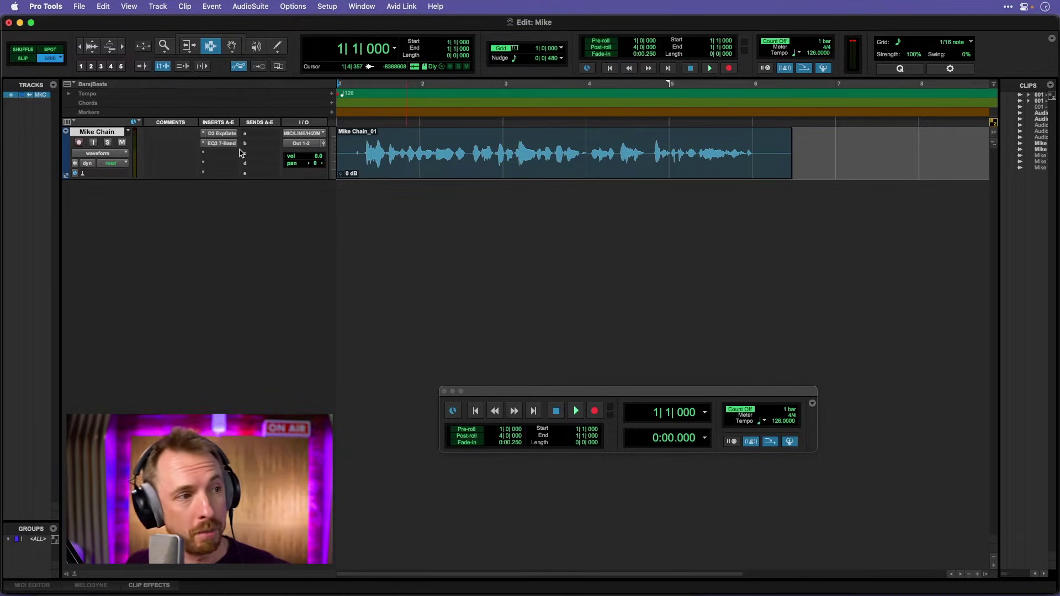
- Insert the mono Dyn3 De-Esser in the track's third insert slot, after the EQ
{"action": "left_click", "coordinate": [204, 154]}
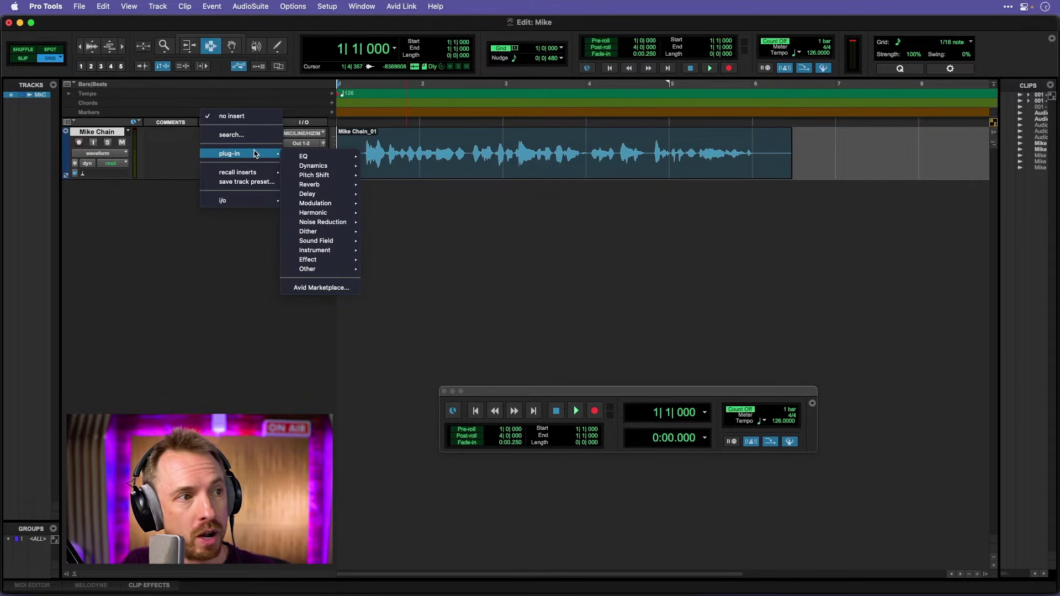
{"action": "mouse_move", "coordinate": [287, 157]}
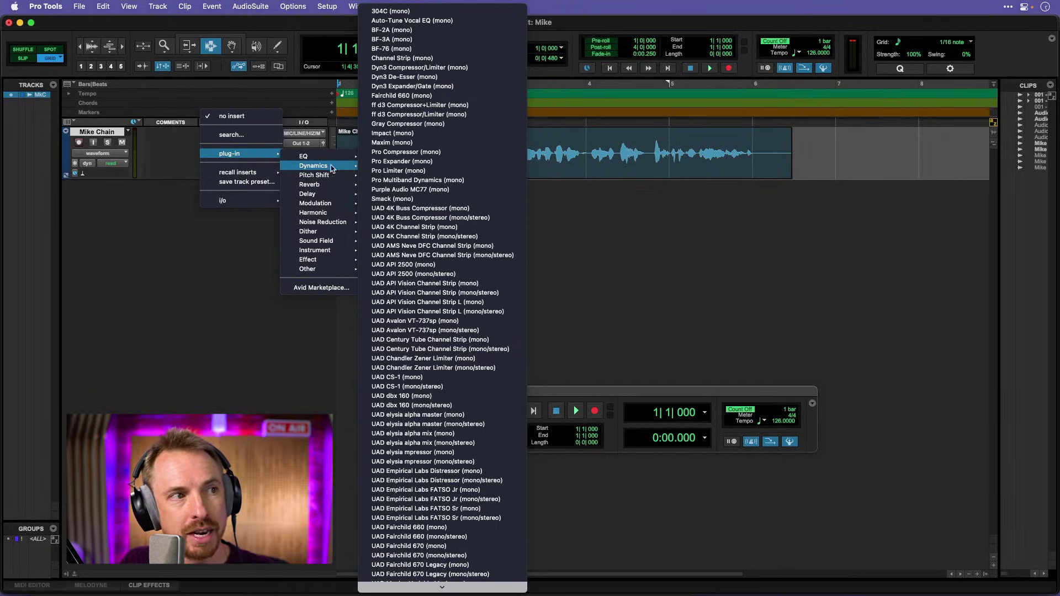
{"action": "left_click", "coordinate": [409, 80]}
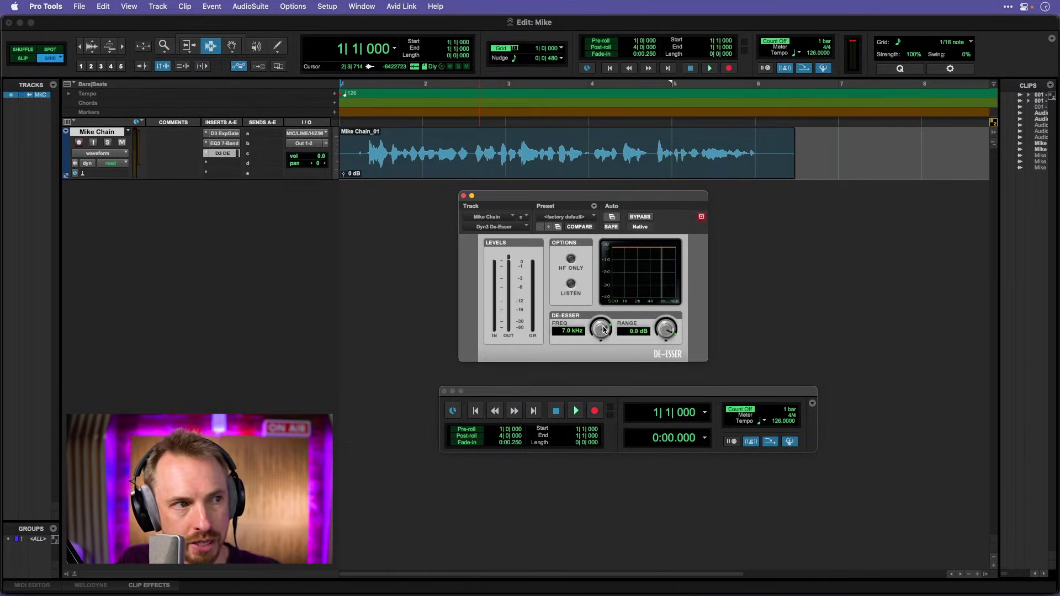
- Set the de-esser's range to -34.9 dB and its frequency to 6.4 kHz while auditioning the clip
{"action": "key", "text": "space"}
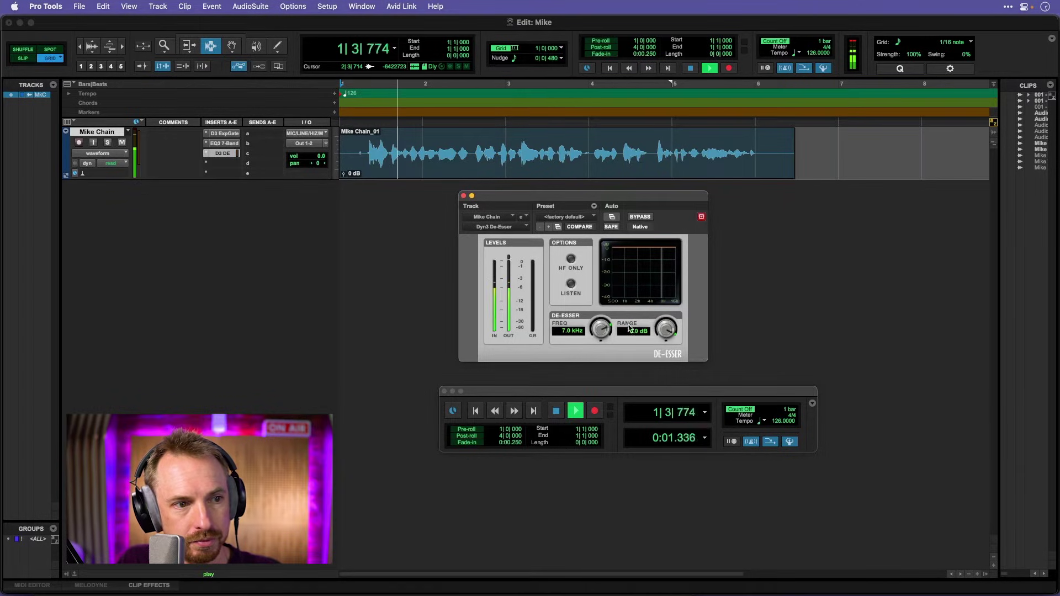
{"action": "left_click_drag", "start_coordinate": [659, 327], "coordinate": [607, 363]}
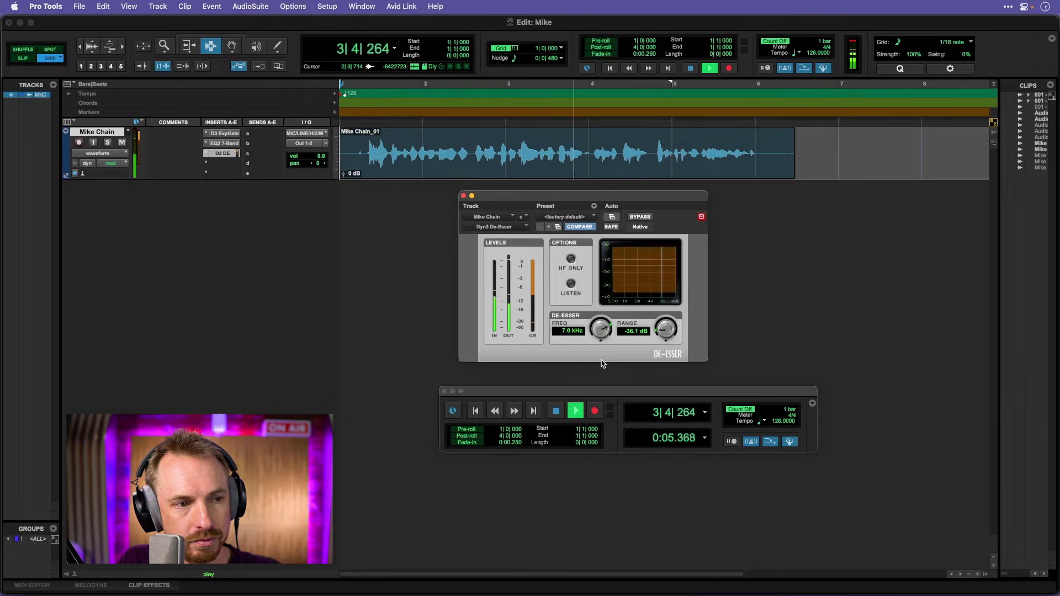
{"action": "key", "text": "space"}
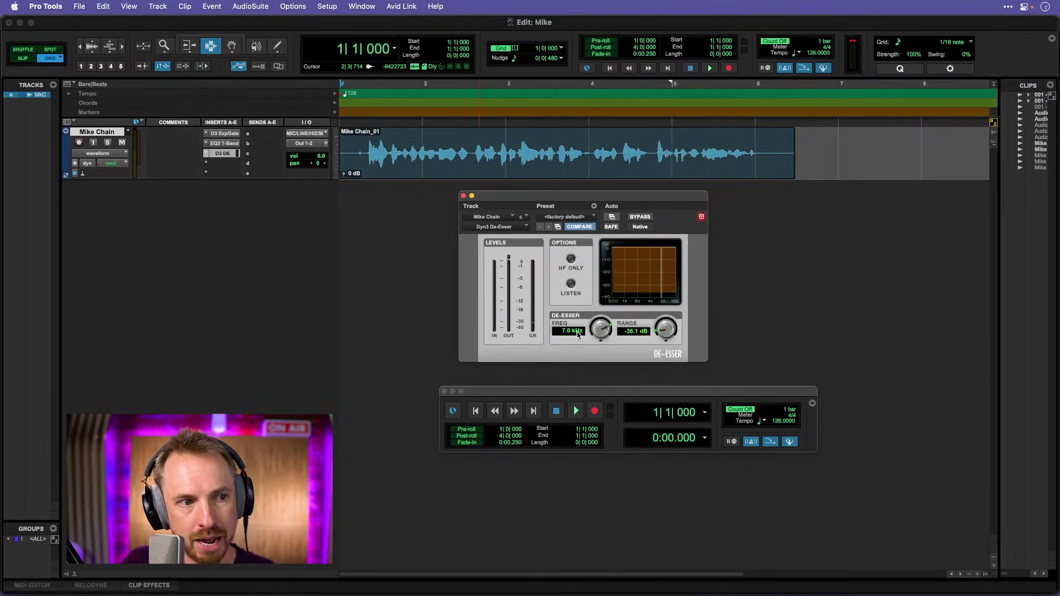
{"action": "left_click_drag", "start_coordinate": [601, 329], "coordinate": [593, 343]}
{"action": "key", "text": "space"}
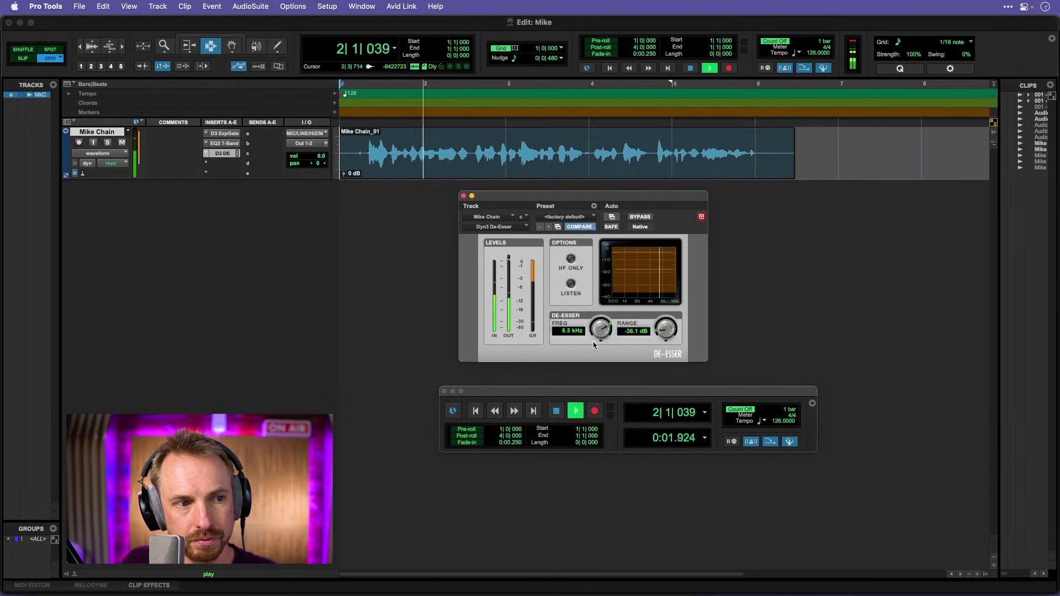
{"action": "key", "text": "space"}
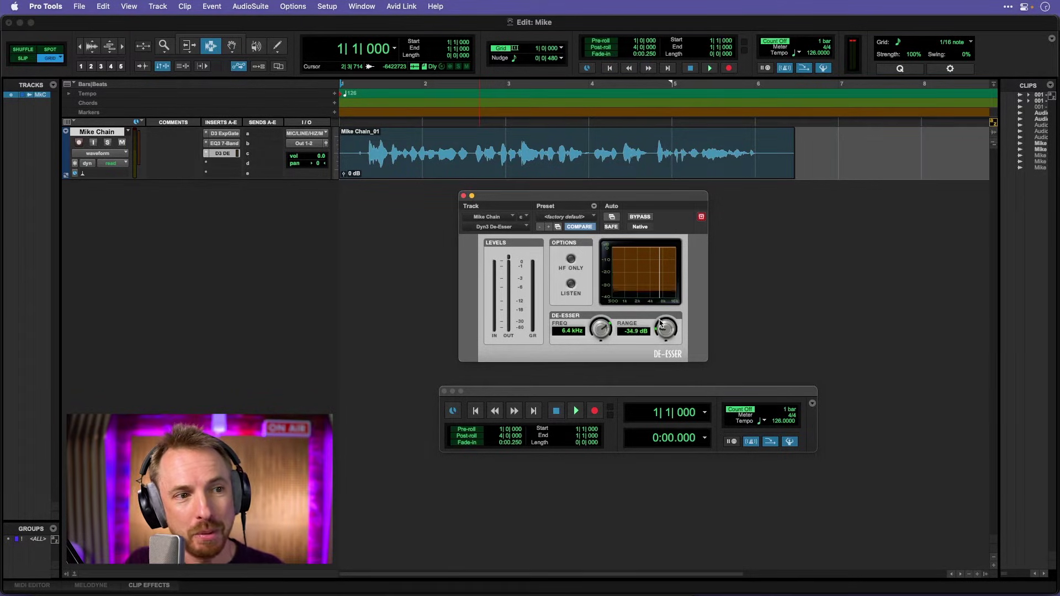
- Ease the de-esser's range through -15.9, -13.0 and -9.3 dB to -6.9 dB, auditioning the clip after each change
{"action": "left_click_drag", "start_coordinate": [660, 323], "coordinate": [678, 289]}
{"action": "key", "text": "space"}
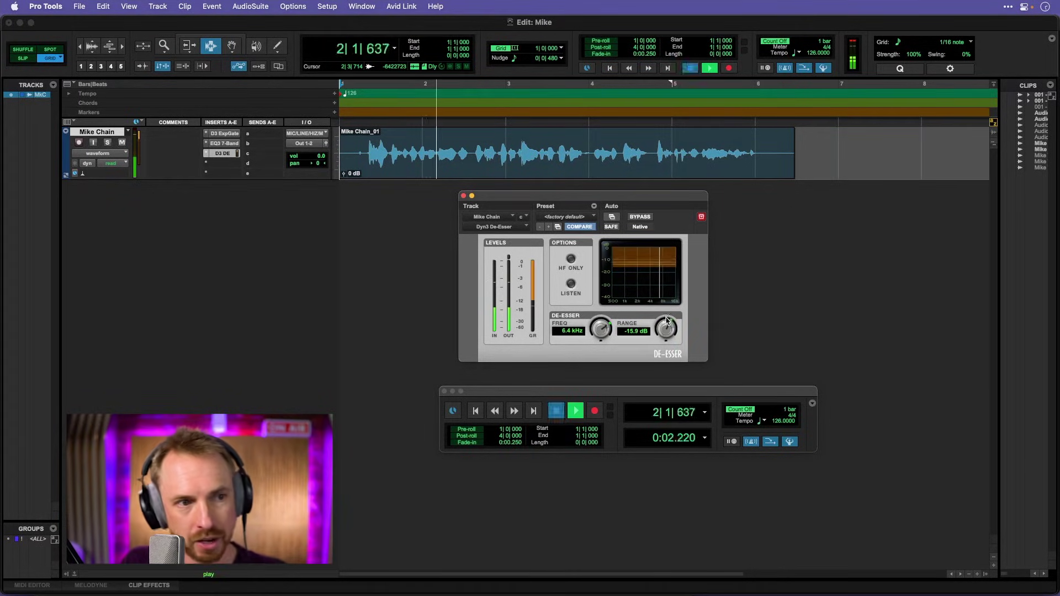
{"action": "key", "text": "space"}
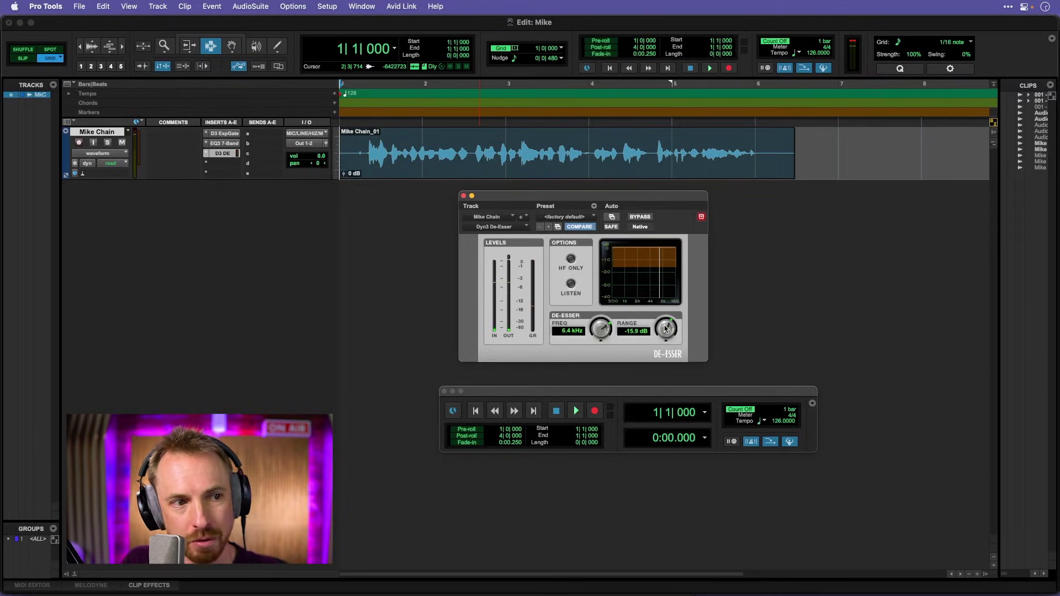
{"action": "left_click_drag", "start_coordinate": [666, 329], "coordinate": [667, 322]}
{"action": "key", "text": "space"}
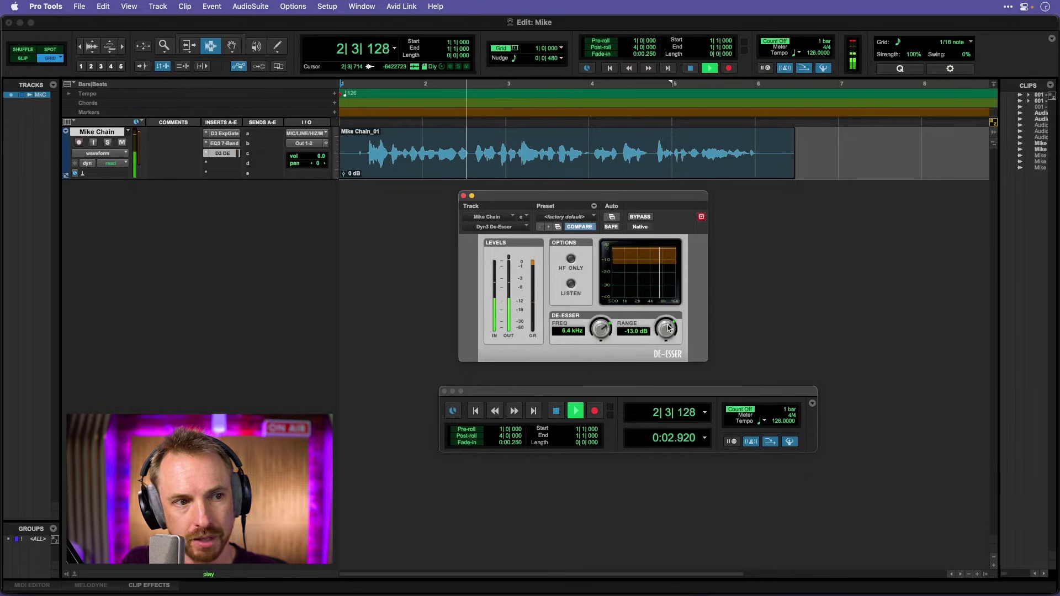
{"action": "key", "text": "space"}
{"action": "left_click_drag", "start_coordinate": [669, 328], "coordinate": [672, 321]}
{"action": "key", "text": "space"}
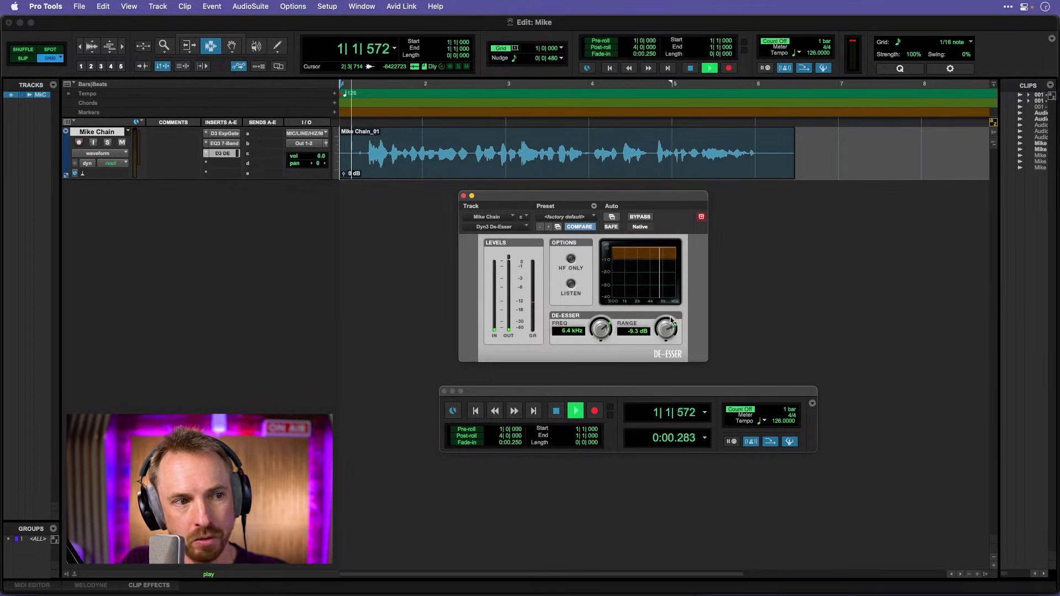
{"action": "left_click_drag", "start_coordinate": [671, 320], "coordinate": [672, 321]}
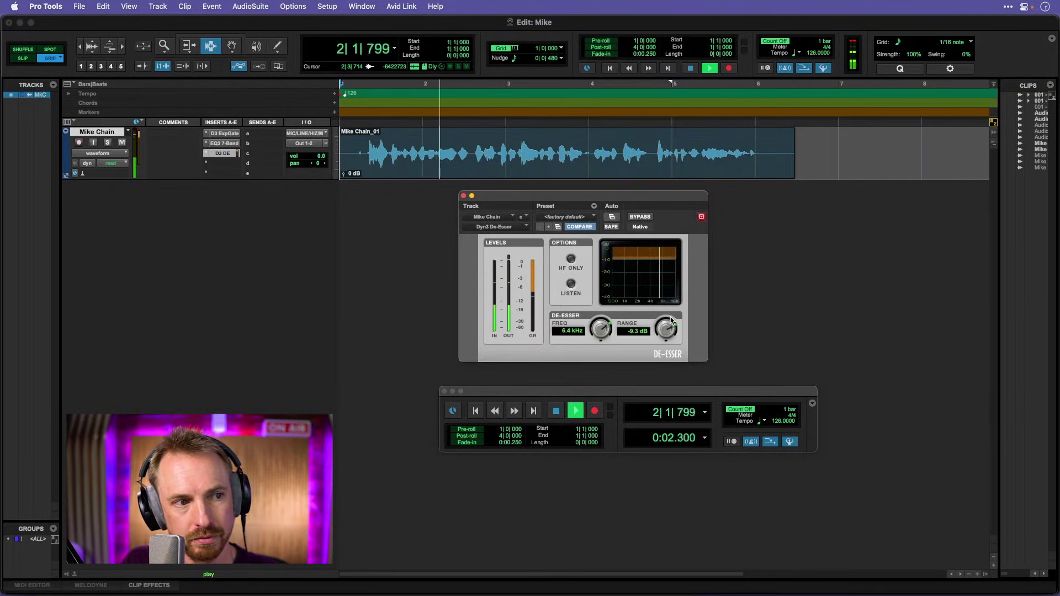
{"action": "key", "text": "space"}
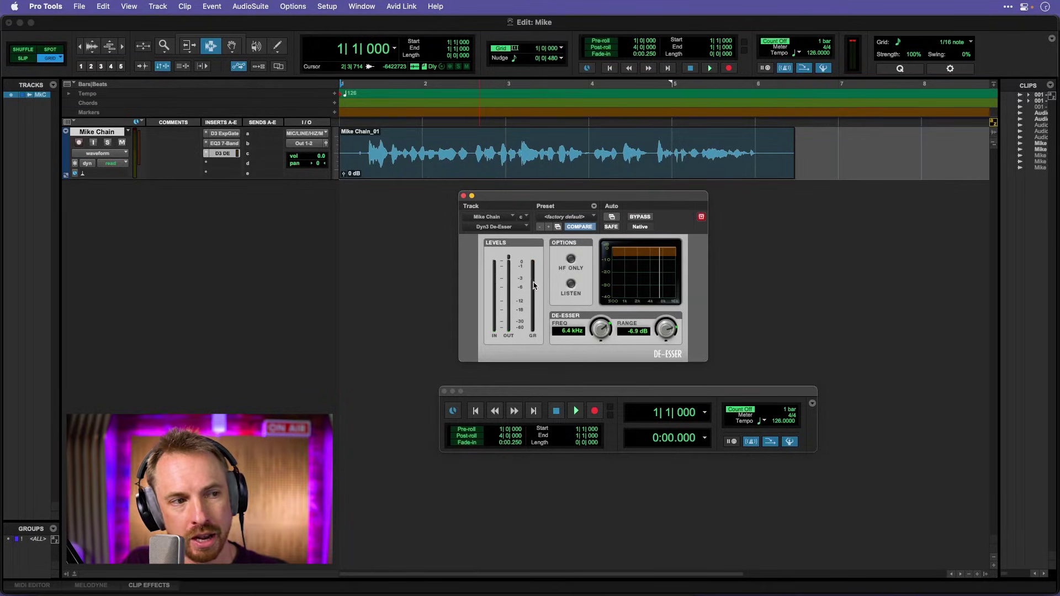
{"action": "key", "text": "space"}
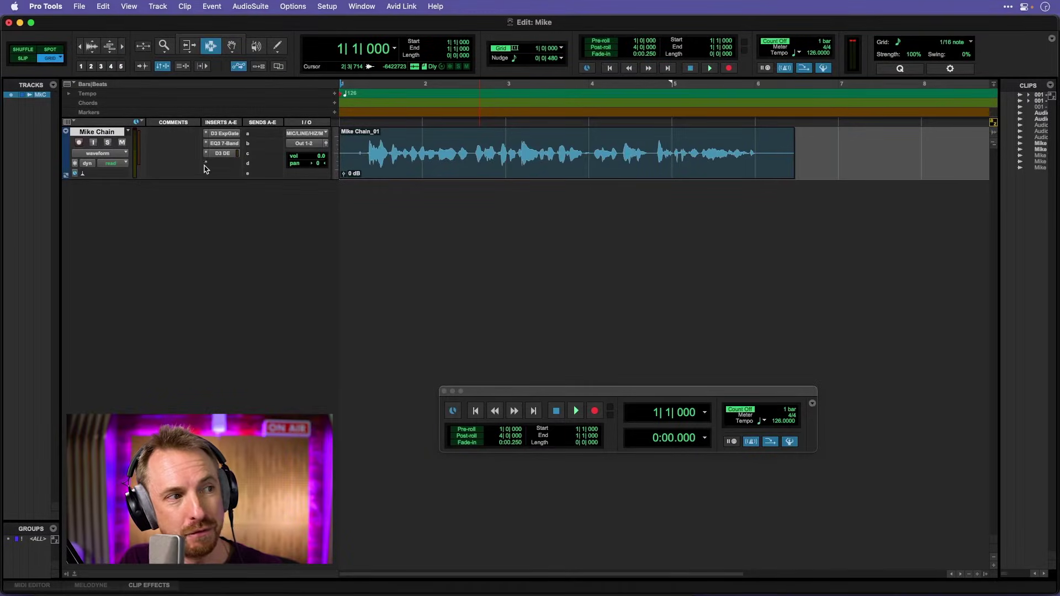
- Insert the mono Dyn3 Compressor/Limiter in the track's fourth insert slot, after the de-esser
{"action": "left_click", "coordinate": [204, 166]}
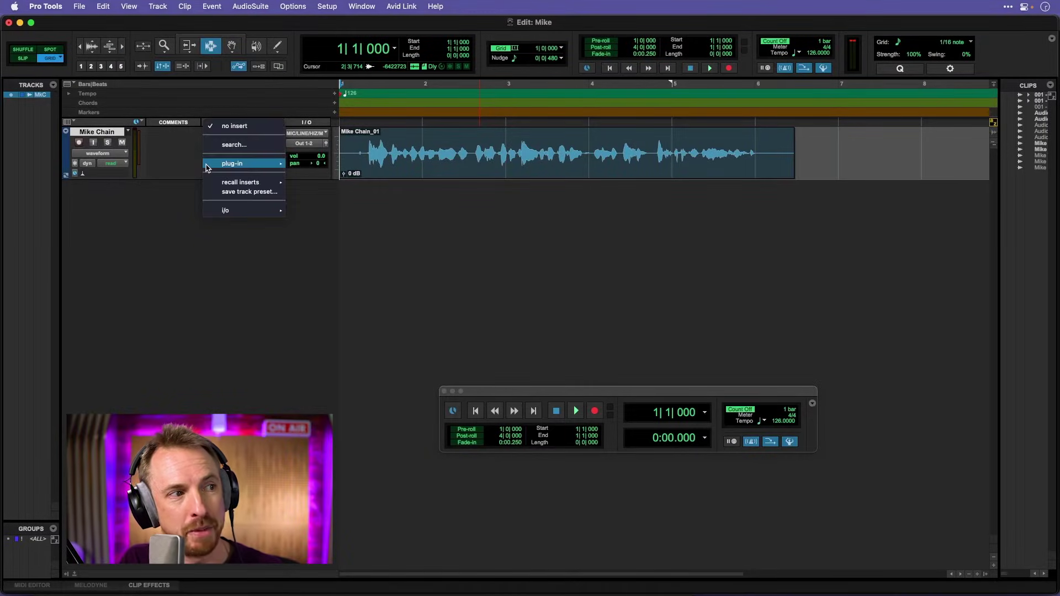
{"action": "mouse_move", "coordinate": [278, 167]}
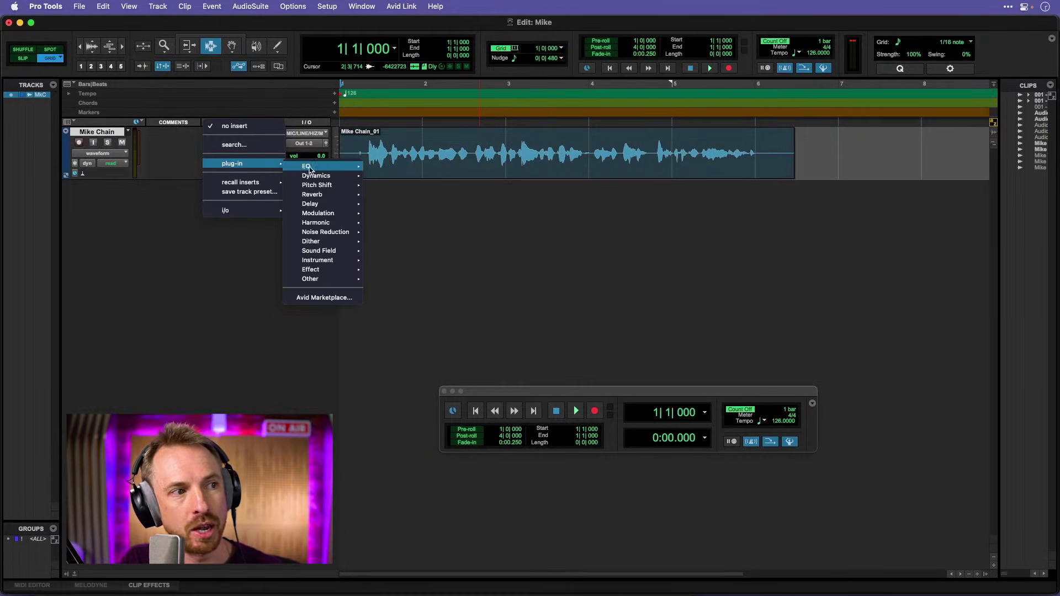
{"action": "mouse_move", "coordinate": [333, 177]}
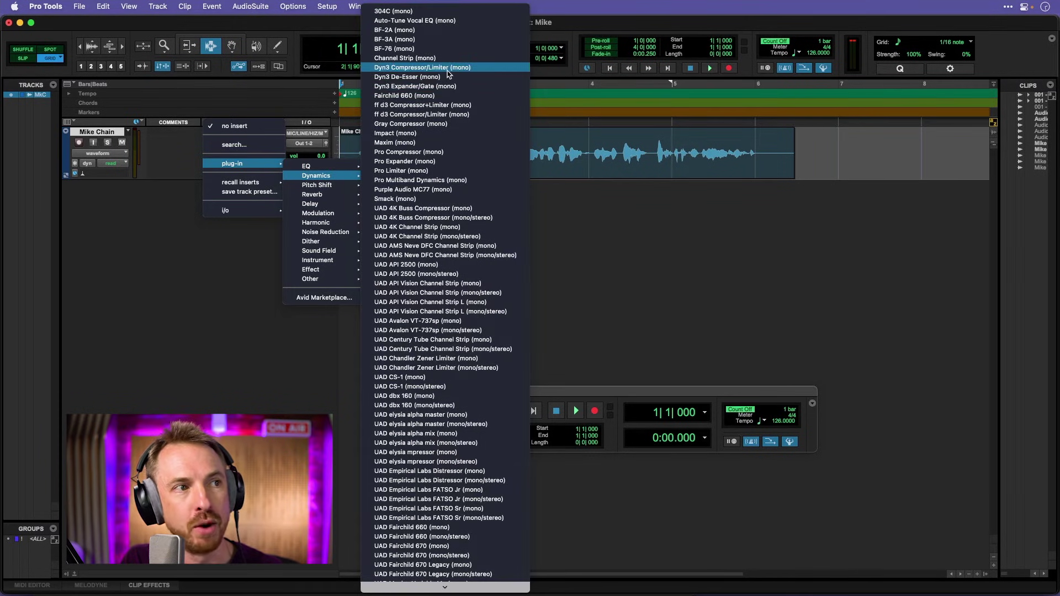
{"action": "left_click", "coordinate": [423, 67]}
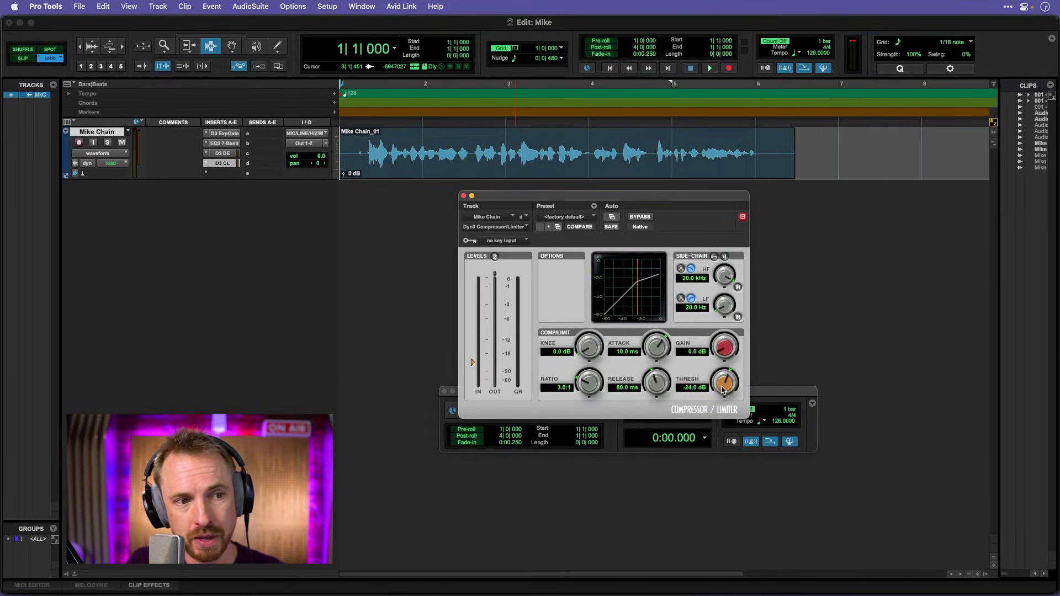
- Audition the compressor, try a ratio of 8.1:1 with a threshold of -31.4 dB, and listen again
{"action": "key", "text": "space"}
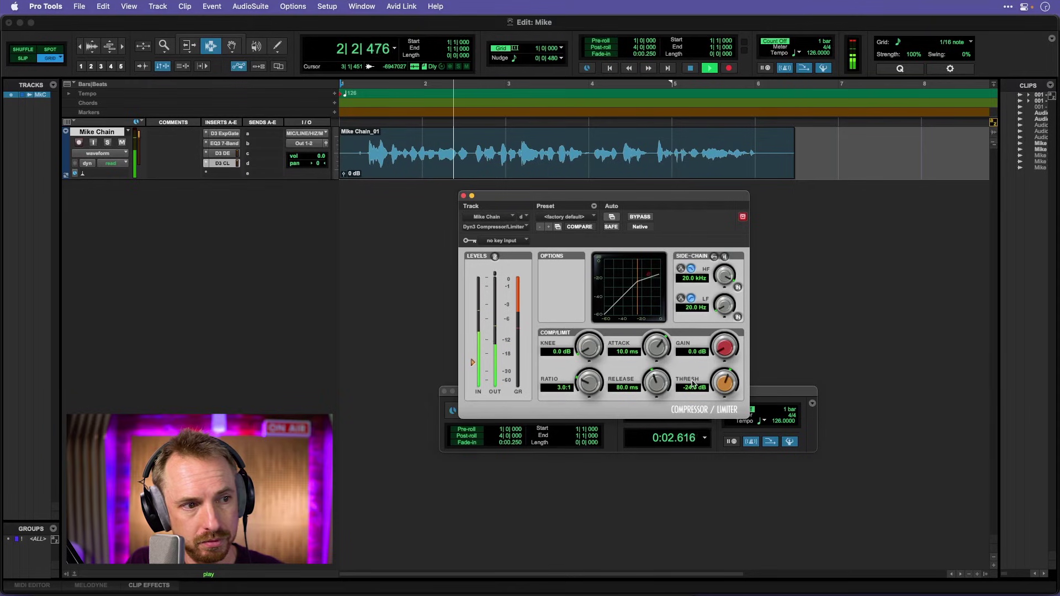
{"action": "key", "text": "space"}
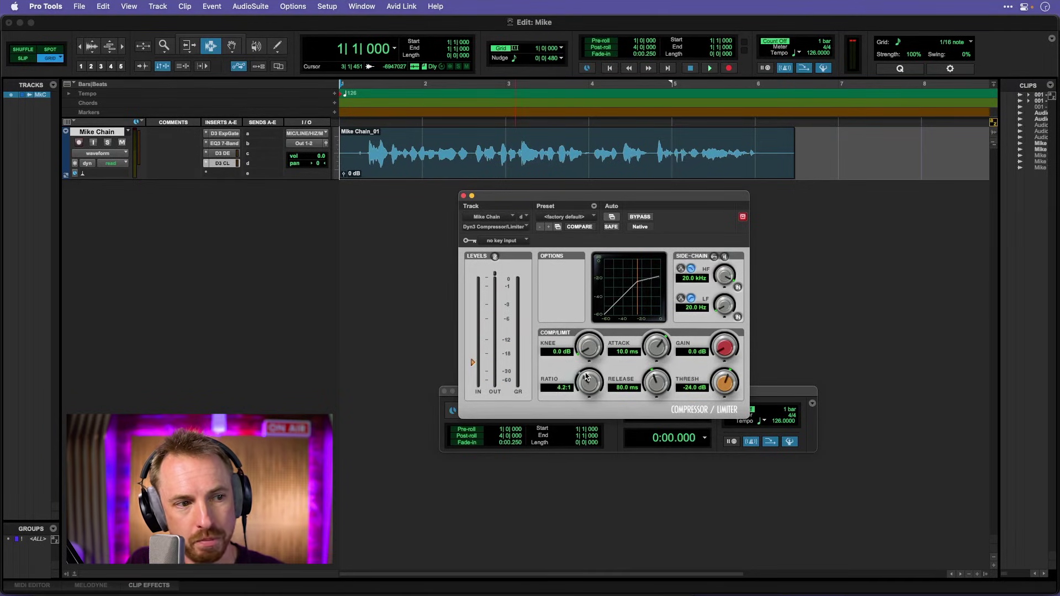
{"action": "left_click_drag", "start_coordinate": [590, 374], "coordinate": [590, 367]}
{"action": "left_click_drag", "start_coordinate": [726, 383], "coordinate": [722, 392]}
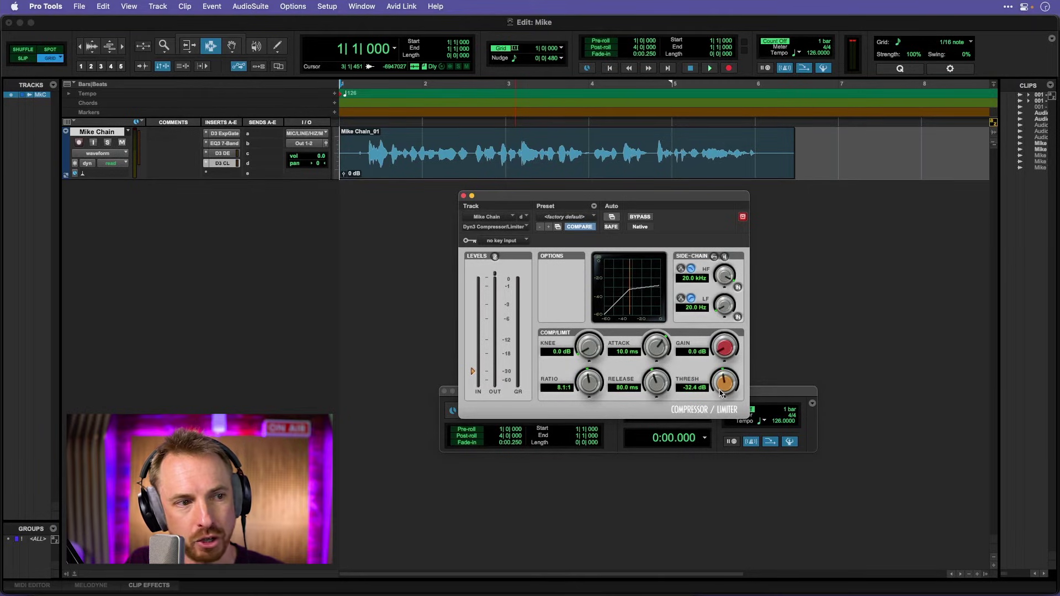
{"action": "key", "text": "space"}
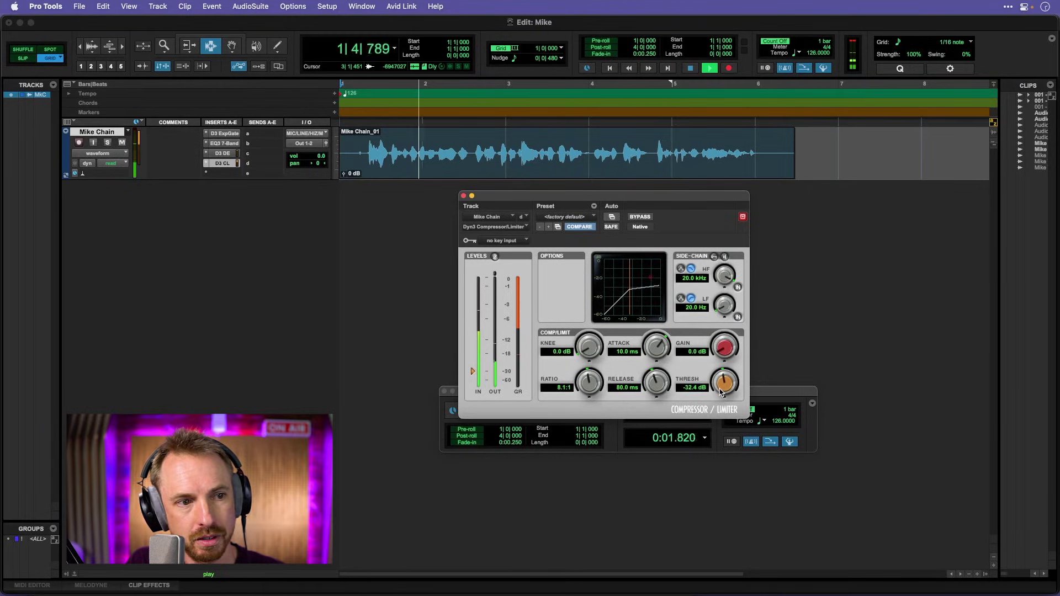
{"action": "key", "text": "space"}
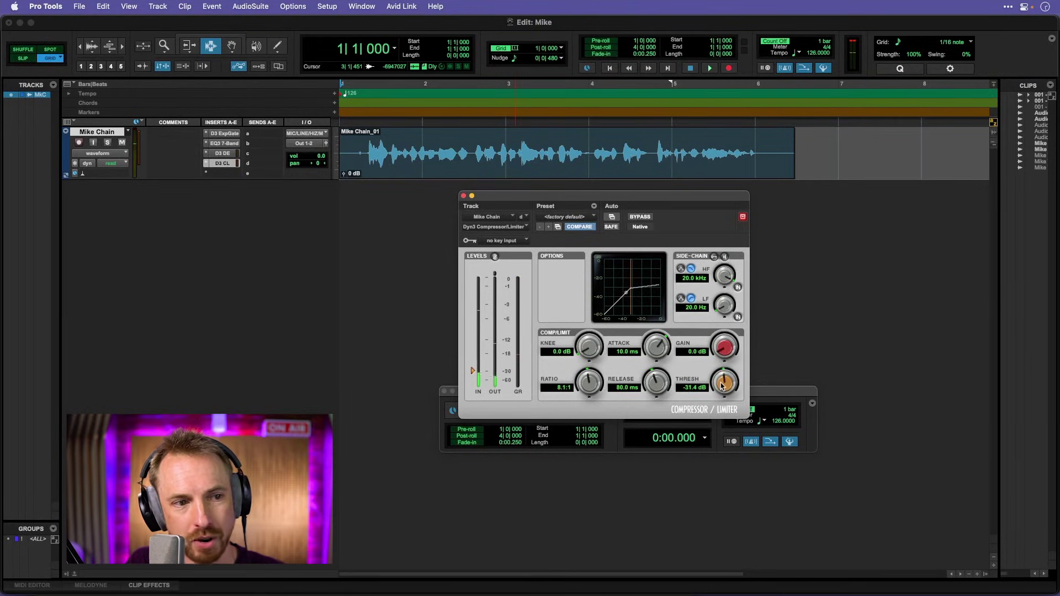
- Try raising the compressor's makeup gain to 20.3 dB, then trim it to 18.1 dB during playback
{"action": "left_click_drag", "start_coordinate": [722, 351], "coordinate": [724, 312]}
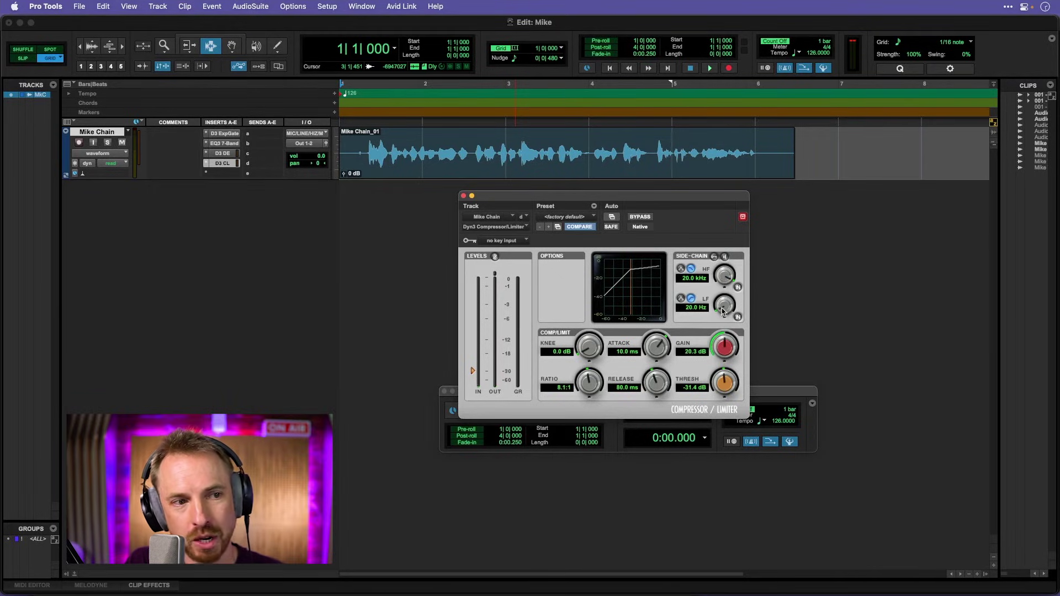
{"action": "key", "text": "space"}
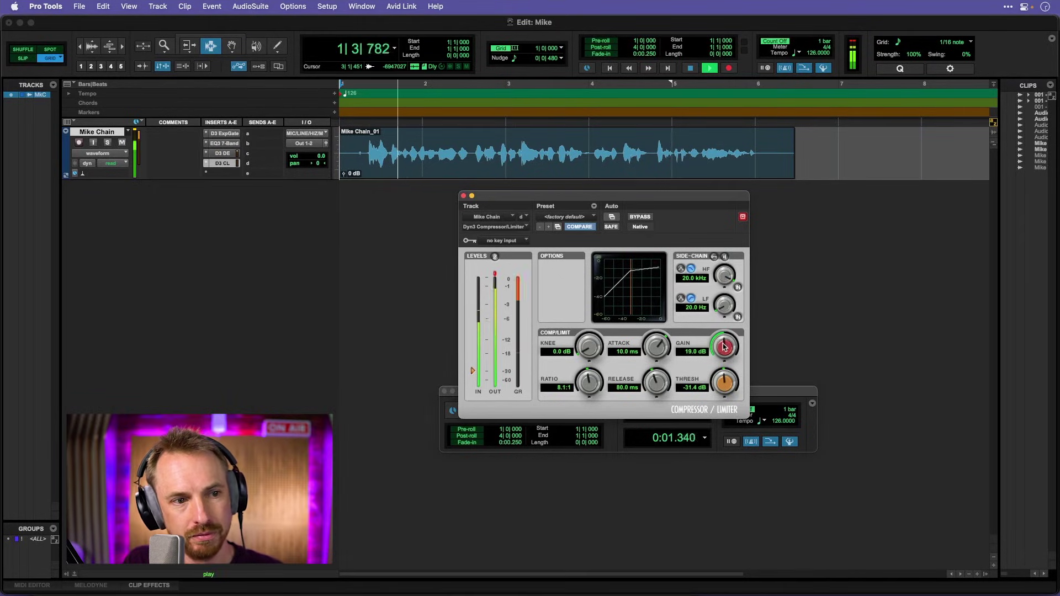
{"action": "left_click_drag", "start_coordinate": [721, 350], "coordinate": [722, 356]}
{"action": "key", "text": "space"}
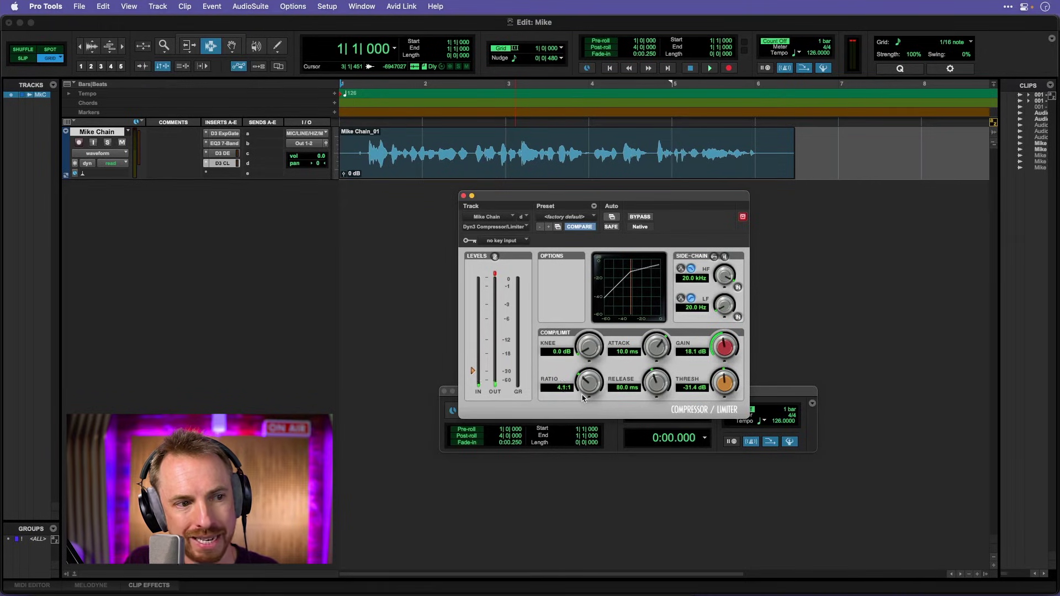
- Set the compressor's ratio to 4.2:1, threshold to -25.4 dB and gain to 8.0 dB, and audition the clip
{"action": "left_click_drag", "start_coordinate": [721, 380], "coordinate": [683, 379]}
{"action": "key", "text": "space"}
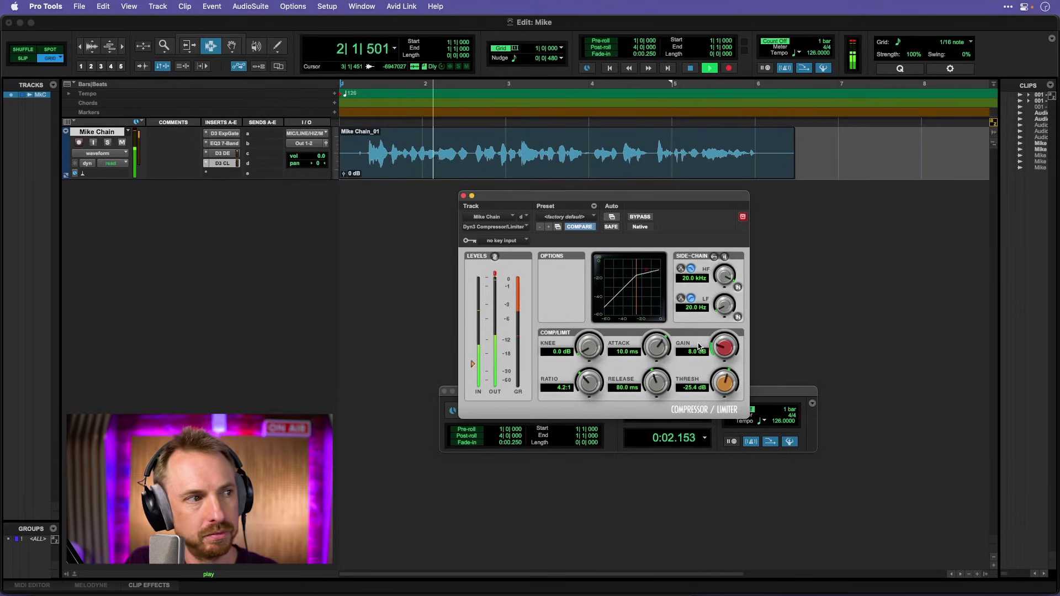
{"action": "key", "text": "space"}
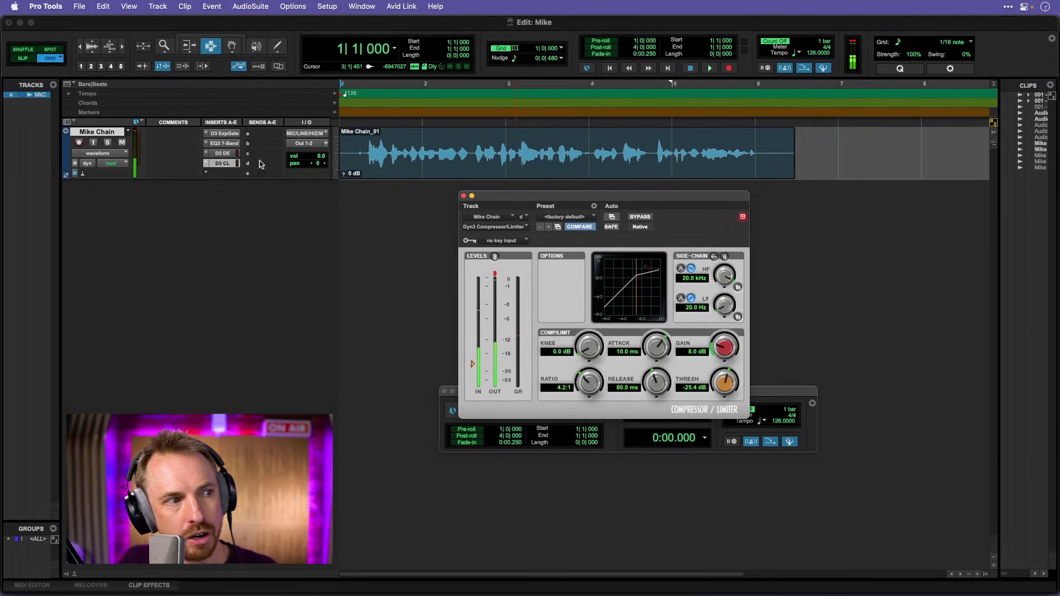
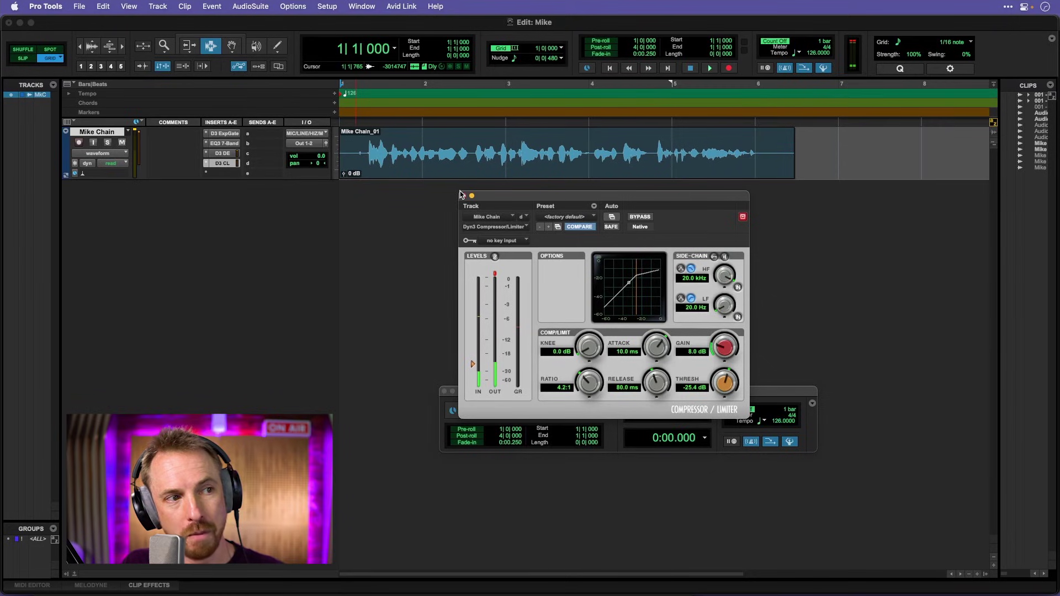
- Compare the de-esser's adjusted settings with its factory default during playback, restore the adjusted settings and close the plug-in
{"action": "left_click", "coordinate": [463, 196]}
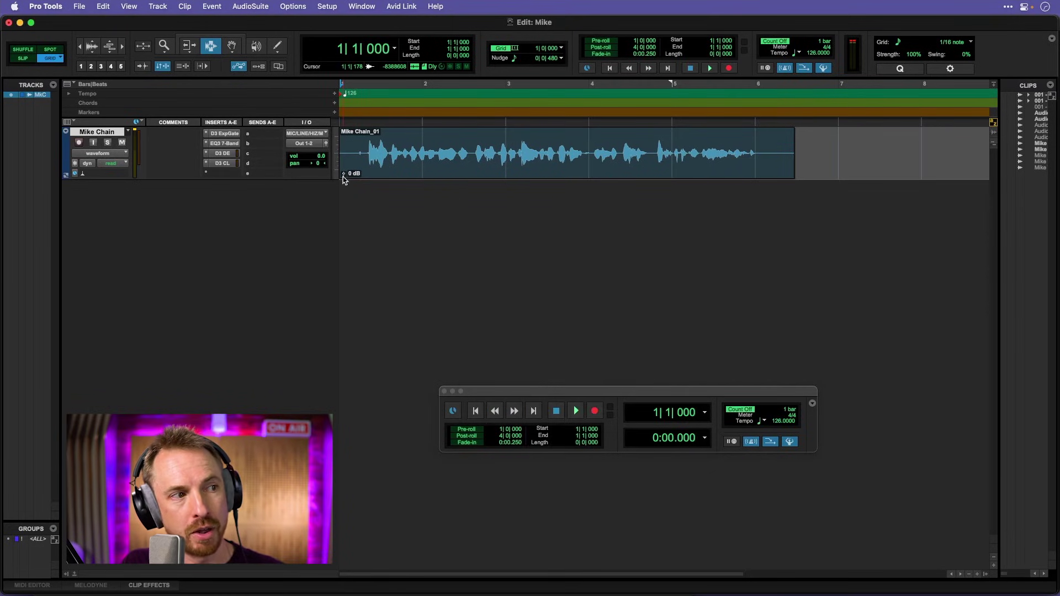
{"action": "left_click", "coordinate": [223, 153]}
{"action": "key", "text": "space"}
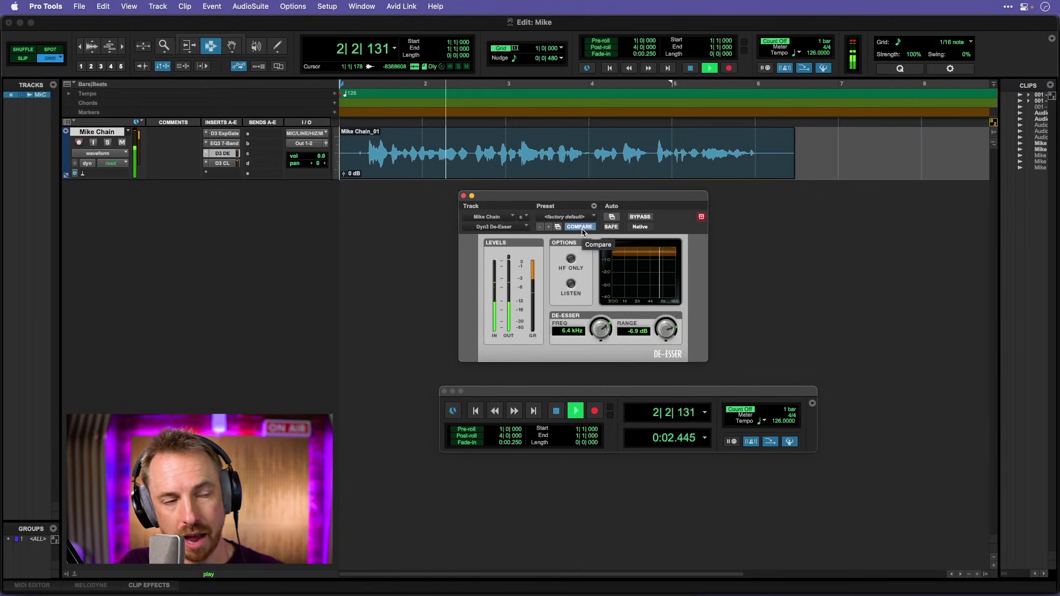
{"action": "left_click", "coordinate": [582, 228]}
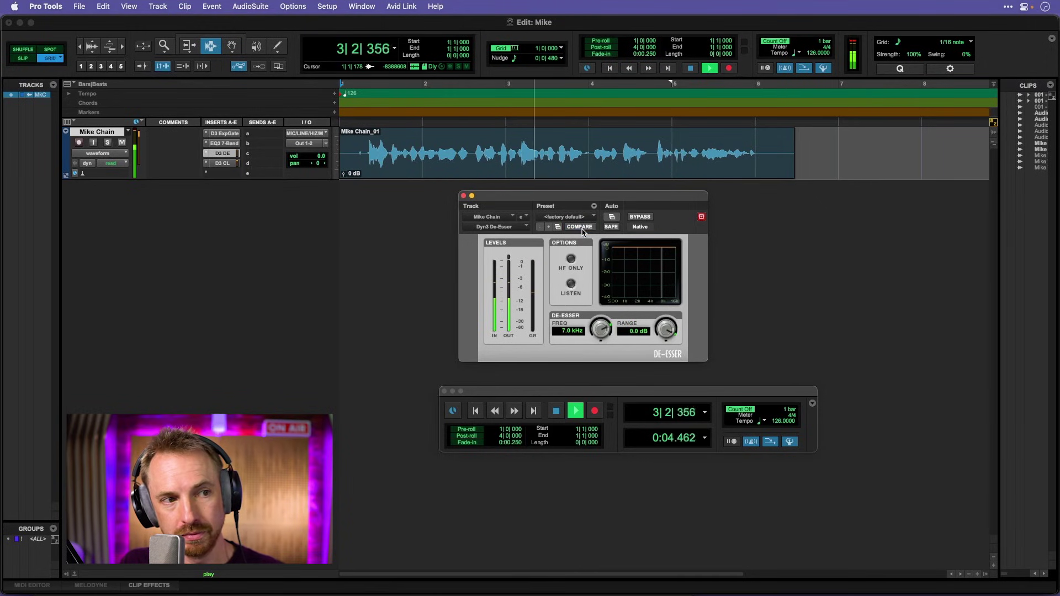
{"action": "key", "text": "space"}
{"action": "left_click", "coordinate": [582, 228]}
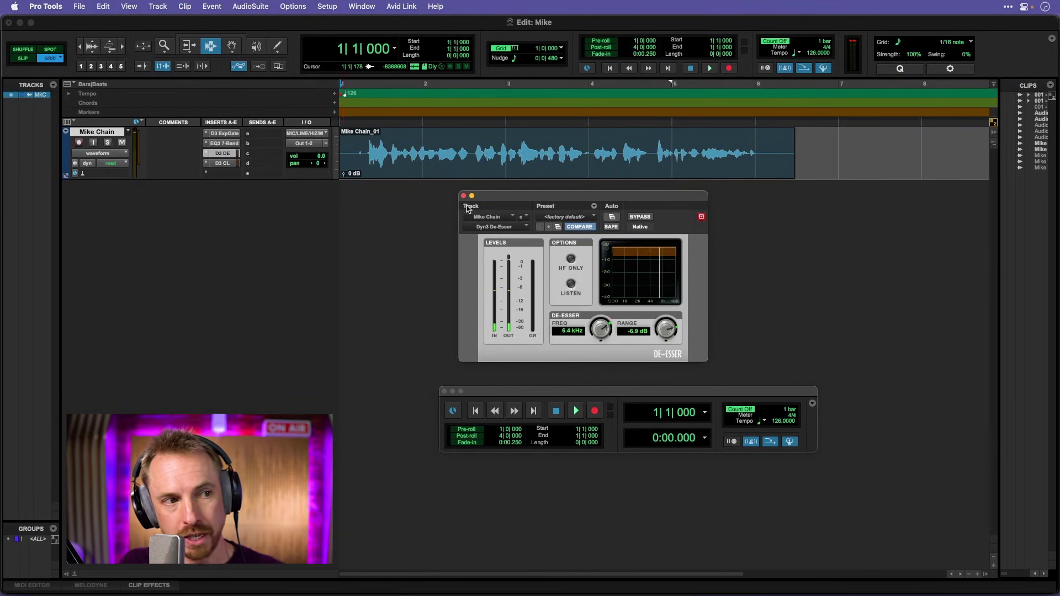
{"action": "left_click", "coordinate": [464, 197]}
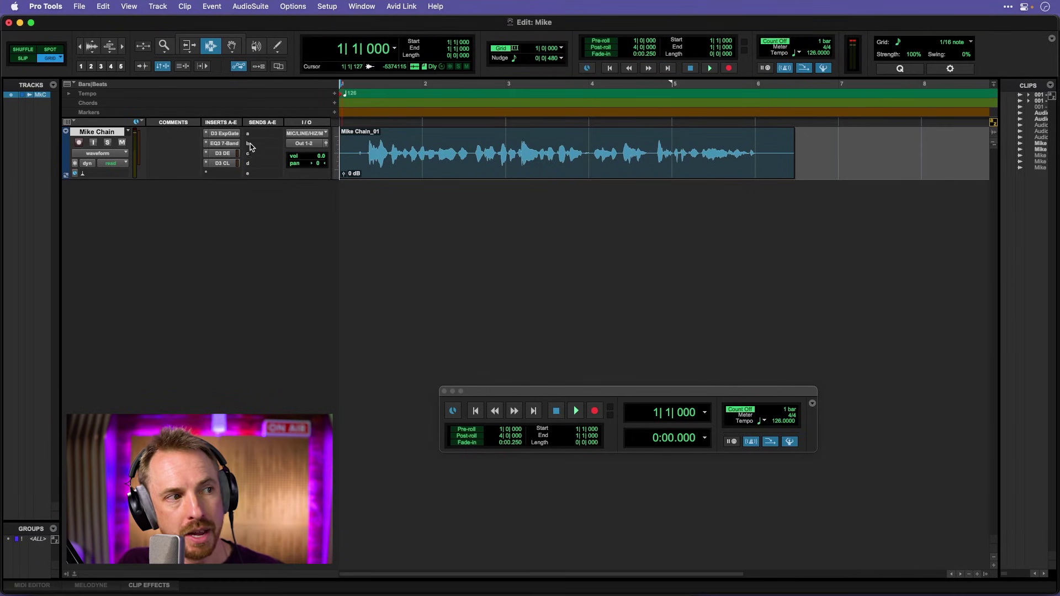
- Audition the seven-band EQ's factory default against its adjusted curve during playback, return to the adjusted curve and close the EQ
{"action": "left_click", "coordinate": [223, 144]}
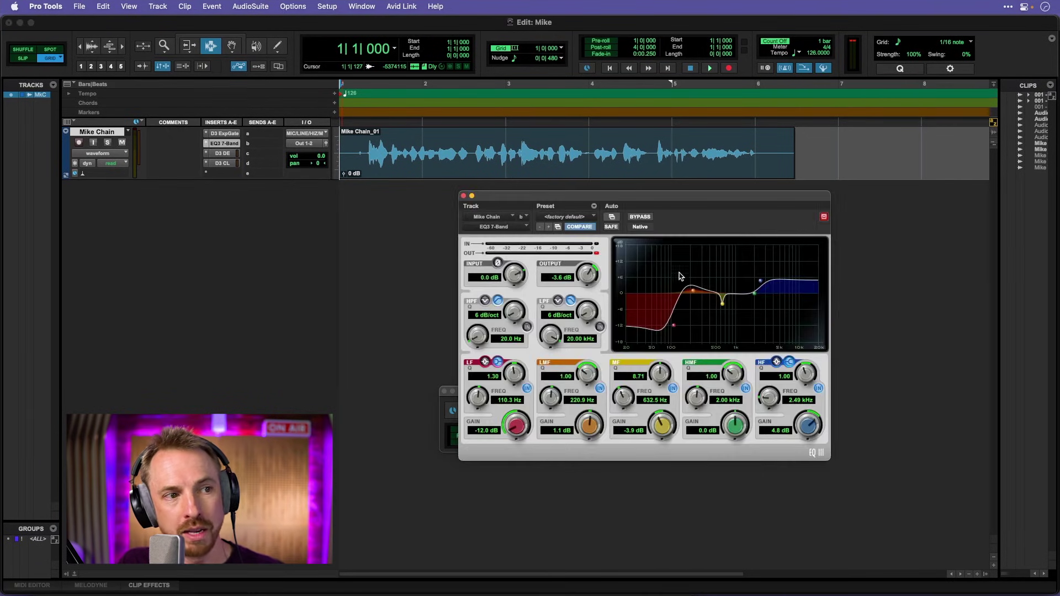
{"action": "left_click", "coordinate": [590, 229]}
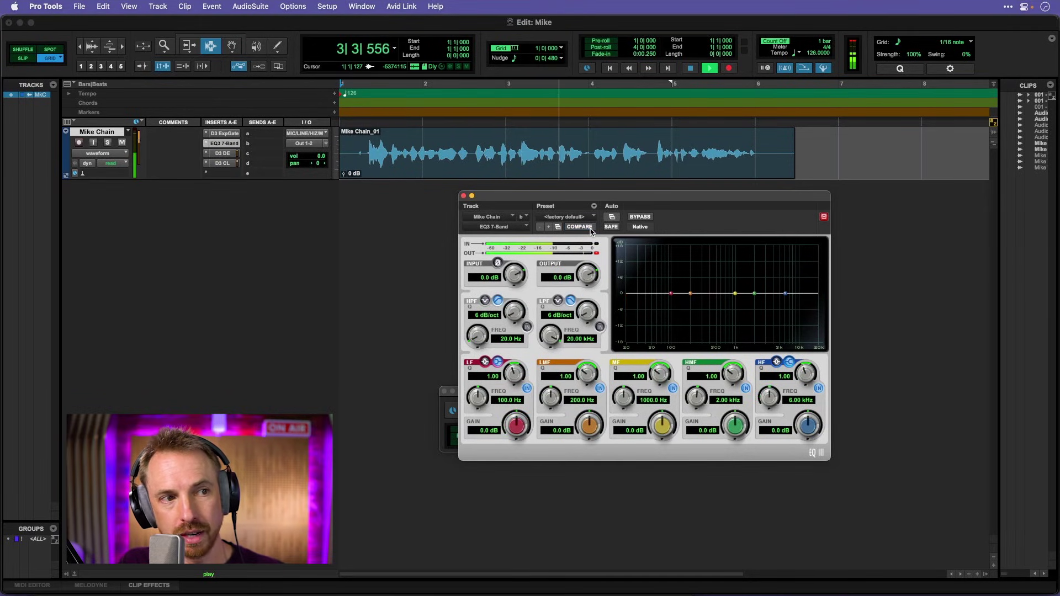
{"action": "left_click", "coordinate": [590, 228]}
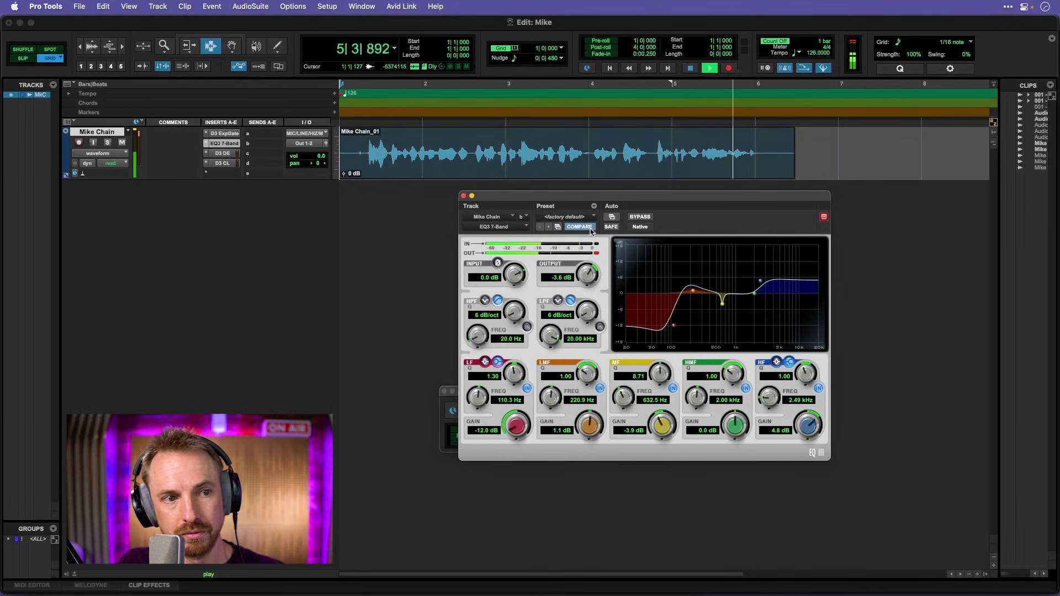
{"action": "key", "text": "space"}
{"action": "left_click", "coordinate": [464, 196]}
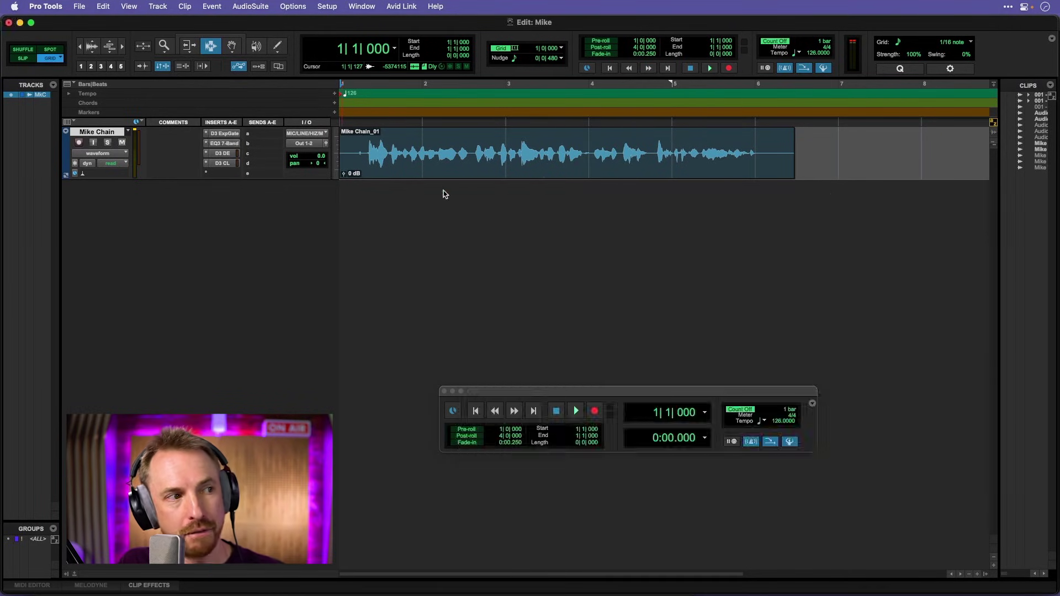
- Open the Expander/Gate in the first insert slot and compare its factory default with the adjusted settings during playback, ending on the adjusted ones
{"action": "left_click", "coordinate": [225, 134]}
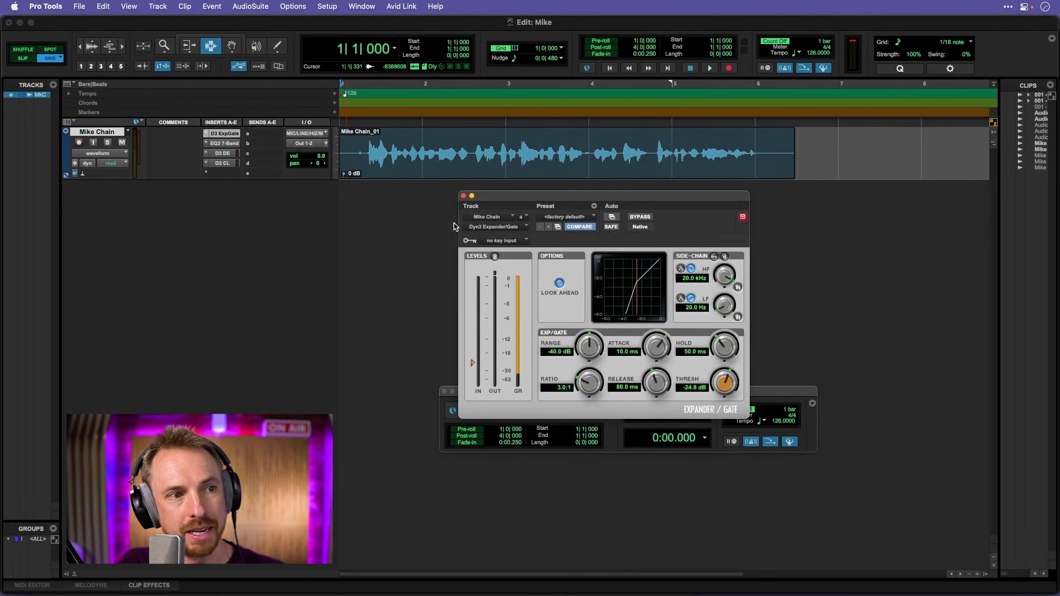
{"action": "left_click", "coordinate": [577, 227]}
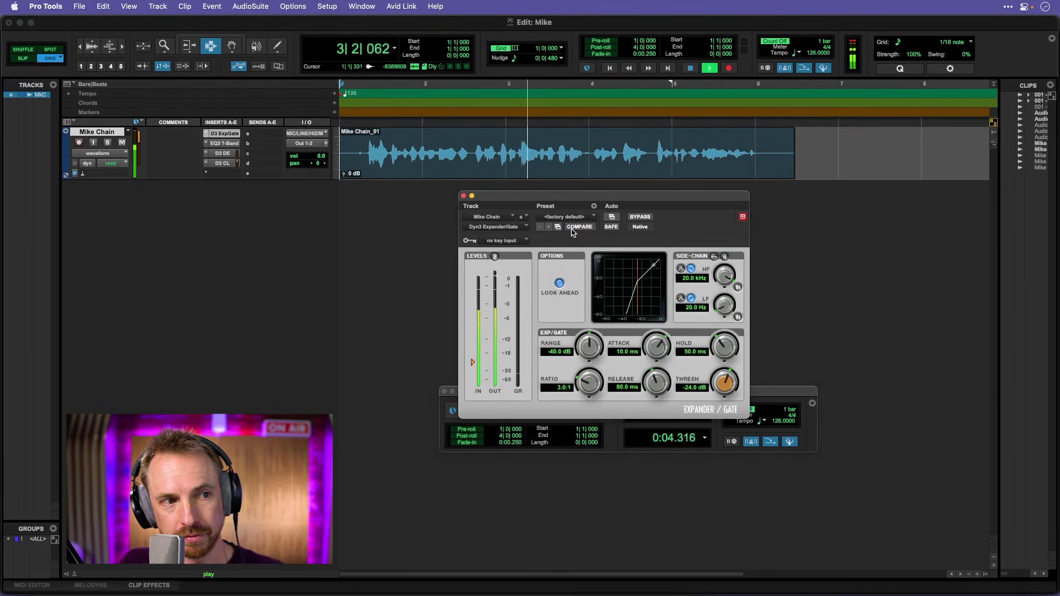
{"action": "left_click", "coordinate": [577, 227]}
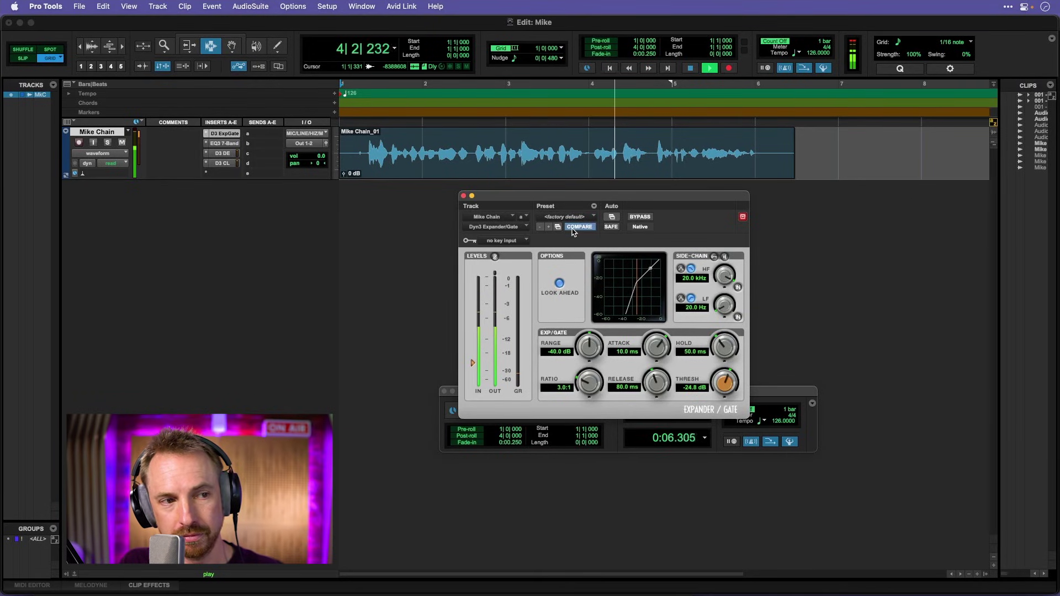